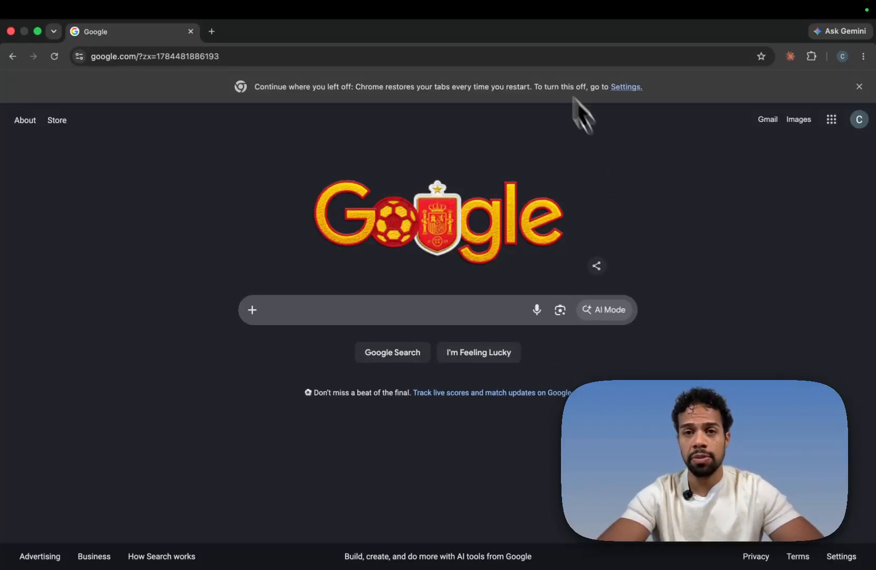
Search Google for "claude ai login" and open the Claude sign-in result.
{"action": "left_click", "coordinate": [533, 37]}
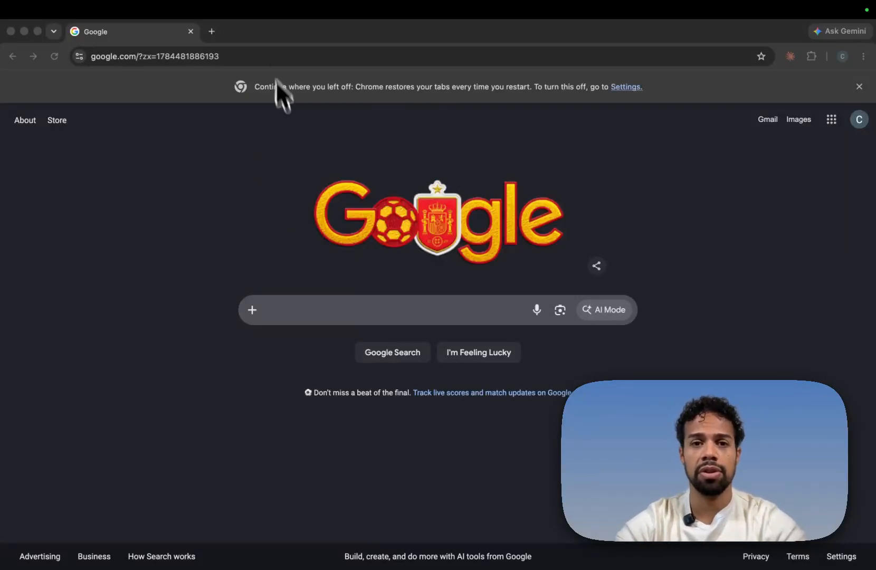
{"action": "left_click", "coordinate": [307, 311]}
{"action": "type", "text": "cla"}
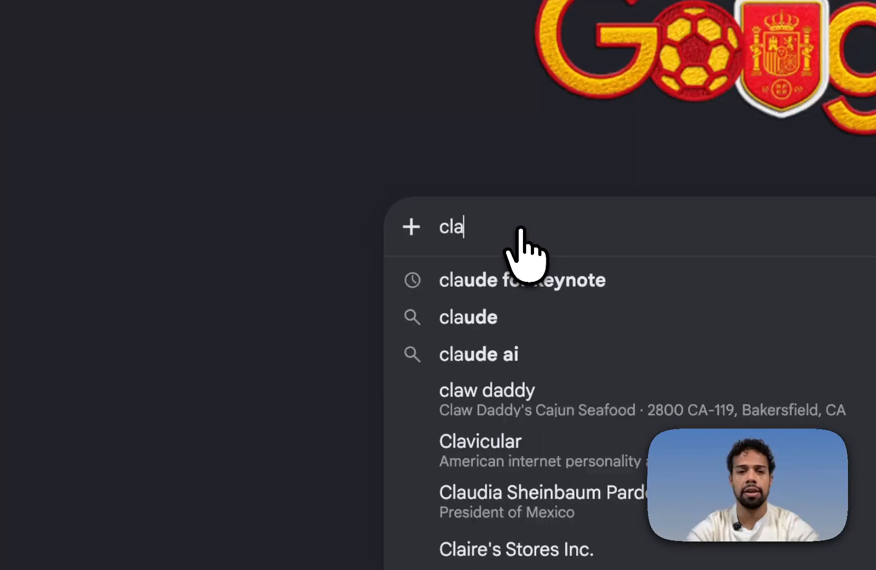
{"action": "type", "text": "ude ai"}
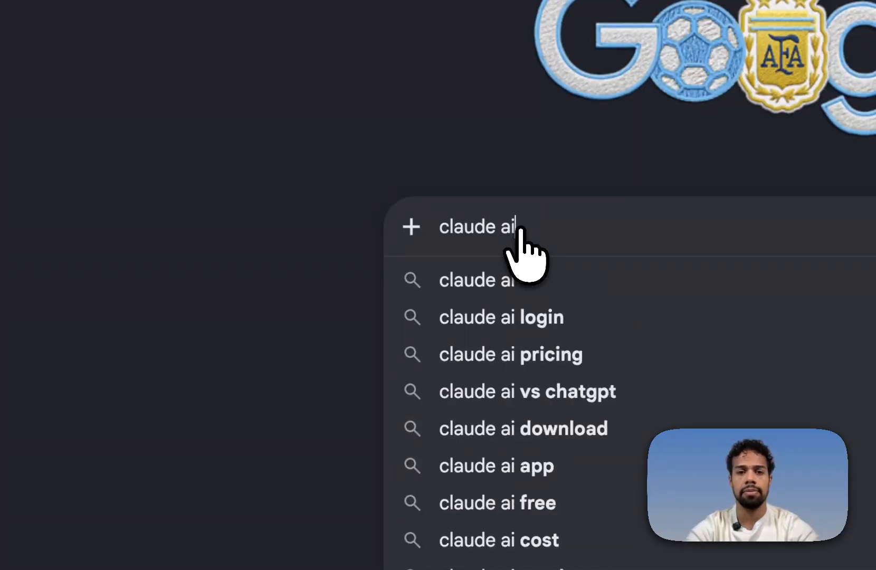
{"action": "left_click", "coordinate": [502, 316]}
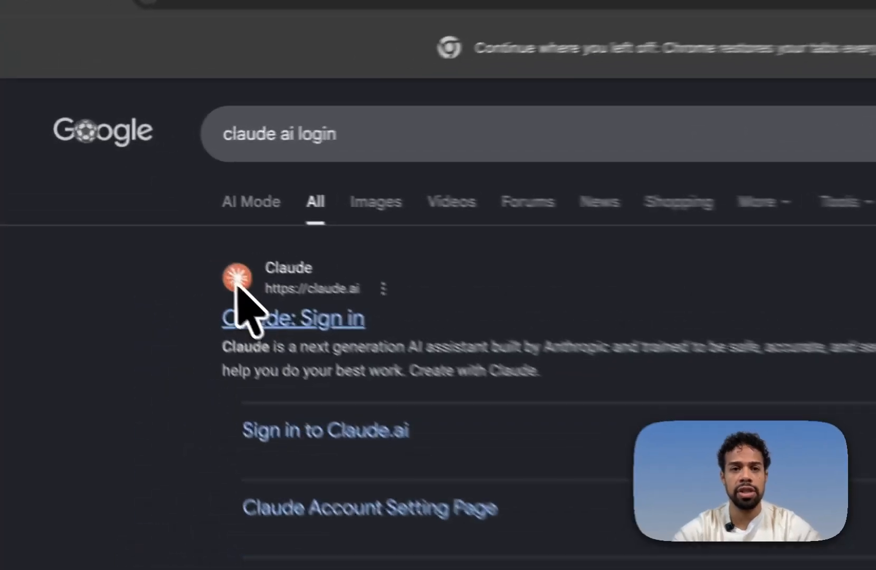
{"action": "left_click", "coordinate": [247, 282]}
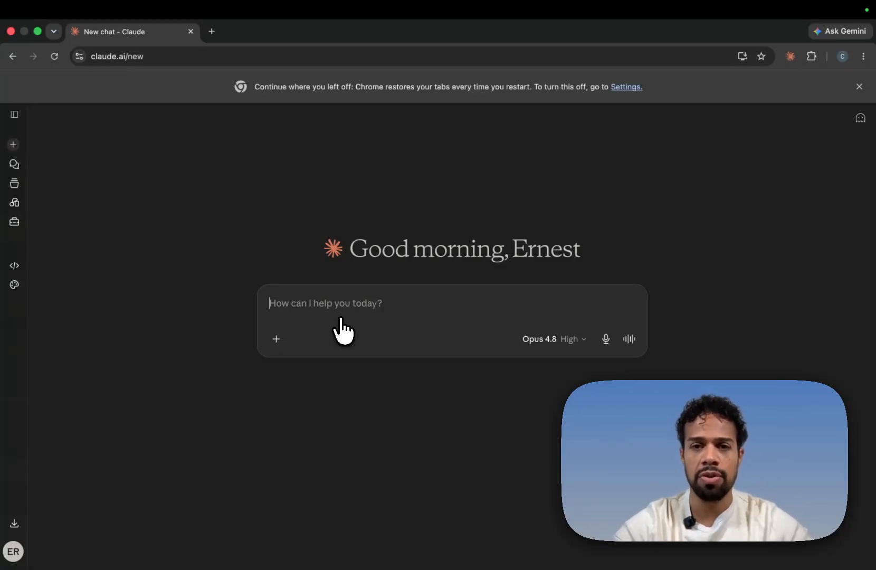
Check the "Open Projects → New Project" slide in the Ep2_Build_Live cue-card presentation, and return to Claude in the browser.
{"action": "key", "text": "ctrl+Right"}
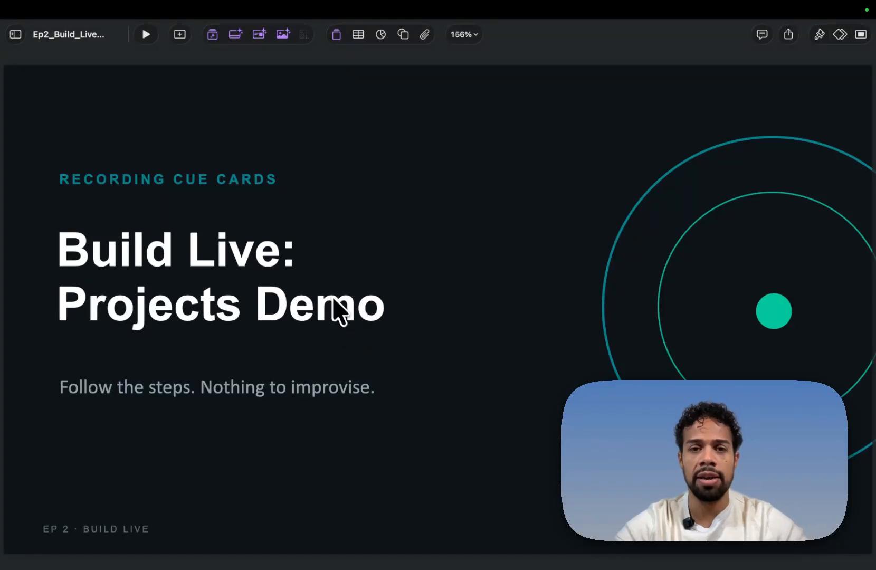
{"action": "key", "text": "Down"}
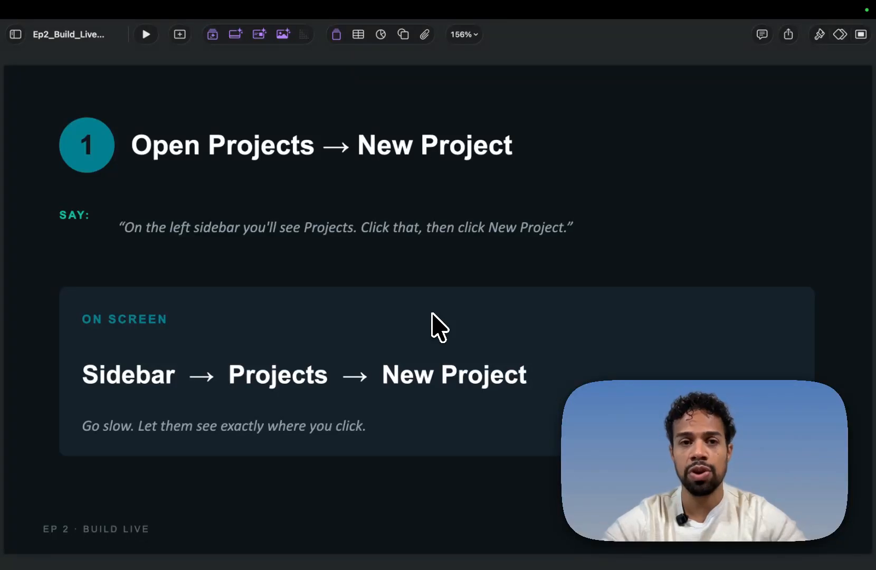
{"action": "key", "text": "ctrl+Left"}
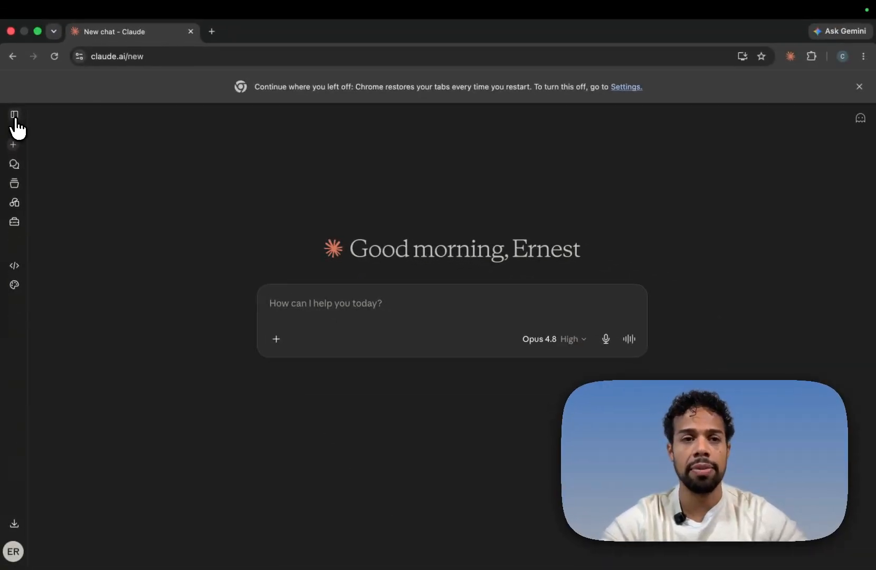
Expand Claude's sidebar and look through the list of recent chats.
{"action": "left_click", "coordinate": [15, 116]}
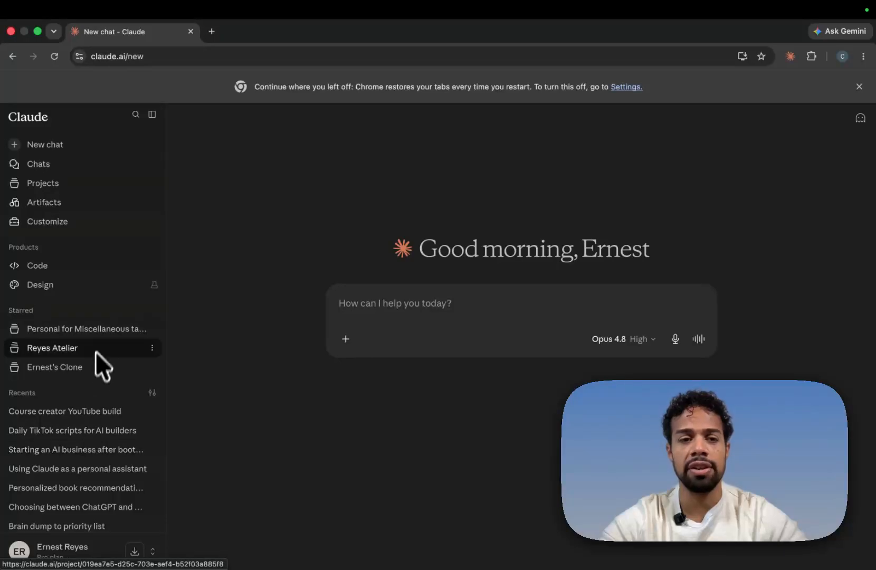
{"action": "scroll", "coordinate": [100, 316], "scroll_direction": "down", "scroll_amount": 5}
{"action": "scroll", "coordinate": [100, 353], "scroll_direction": "down", "scroll_amount": 2}
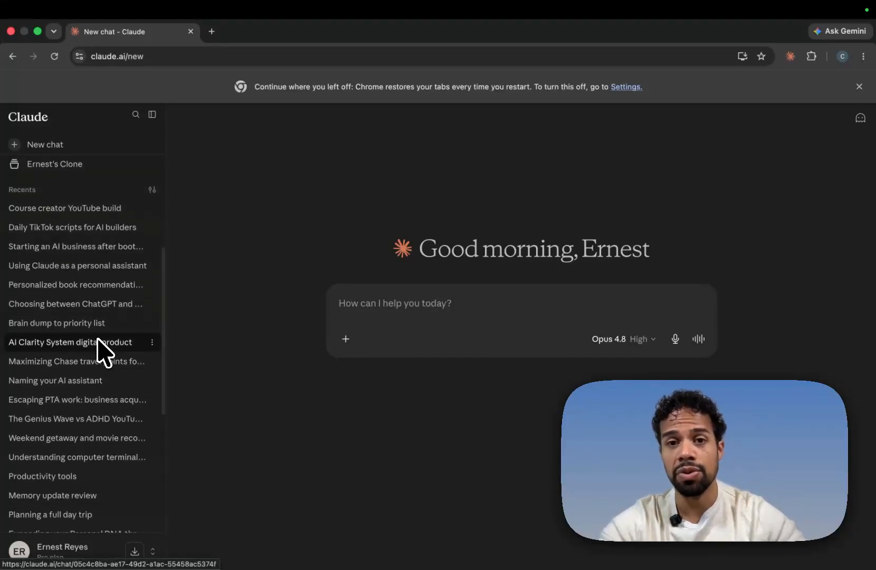
{"action": "scroll", "coordinate": [98, 340], "scroll_direction": "down", "scroll_amount": 9}
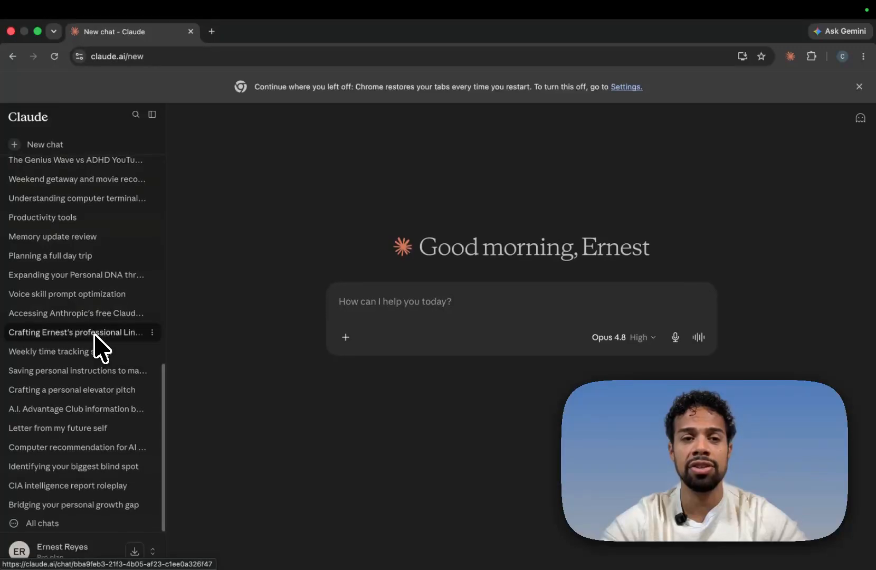
{"action": "scroll", "coordinate": [96, 346], "scroll_direction": "up", "scroll_amount": 10}
{"action": "scroll", "coordinate": [96, 346], "scroll_direction": "up", "scroll_amount": 5}
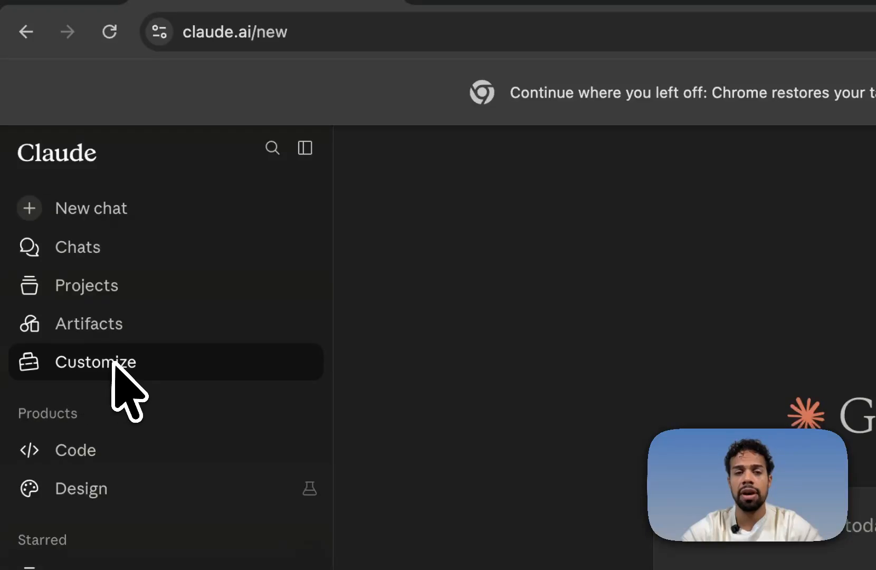
Go to the Projects page, collapse the sidebar and start a new project.
{"action": "left_click", "coordinate": [101, 291]}
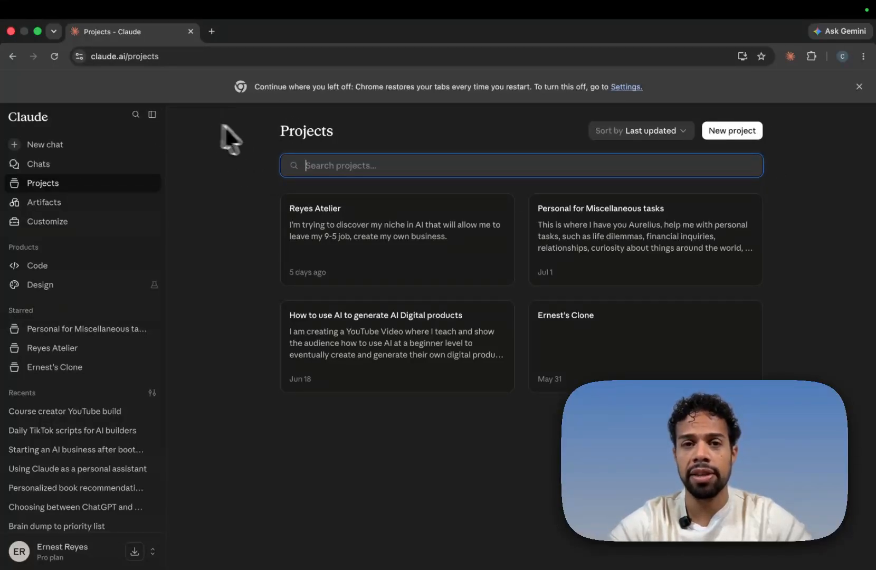
{"action": "left_click", "coordinate": [152, 115]}
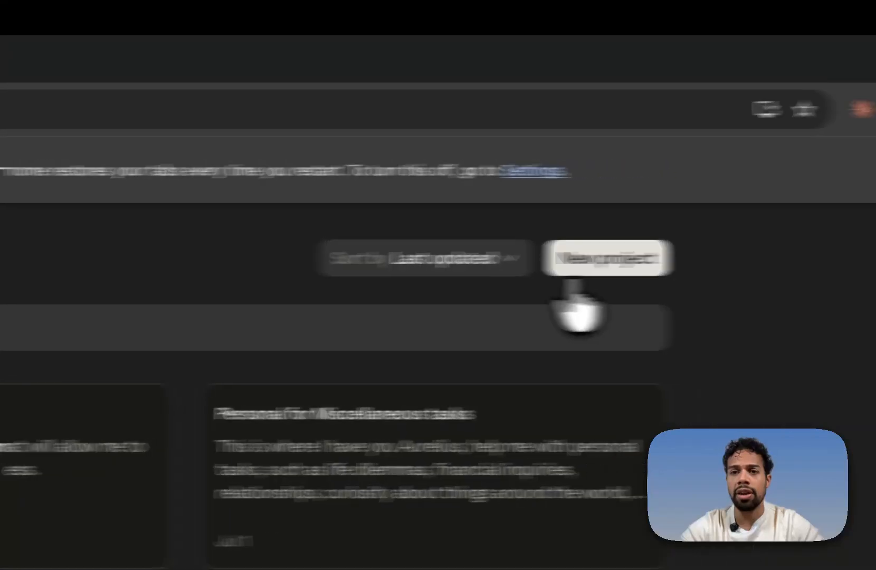
{"action": "left_click", "coordinate": [628, 263]}
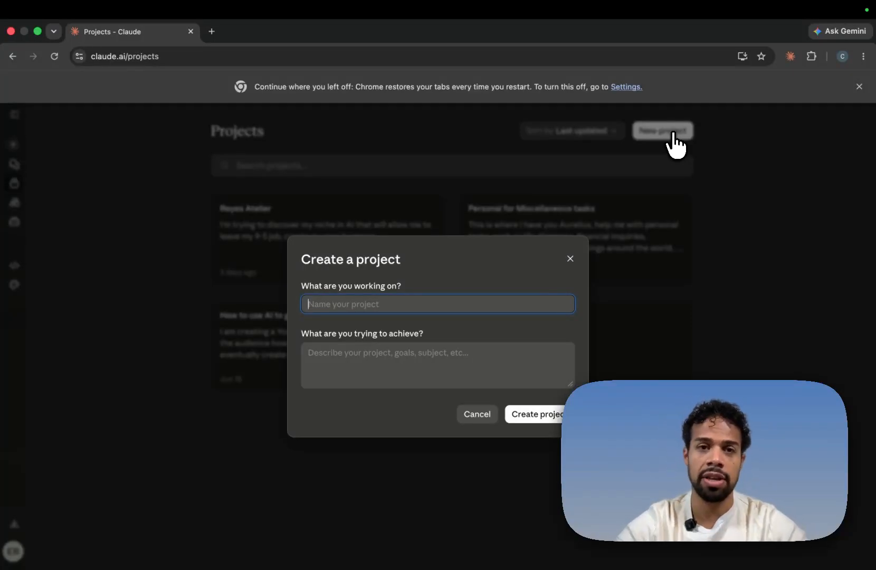
Copy "Weekly Content Planner" from the "Name it + describe it" cue card and paste it as the new Claude project's name.
{"action": "key", "text": "ctrl+Right"}
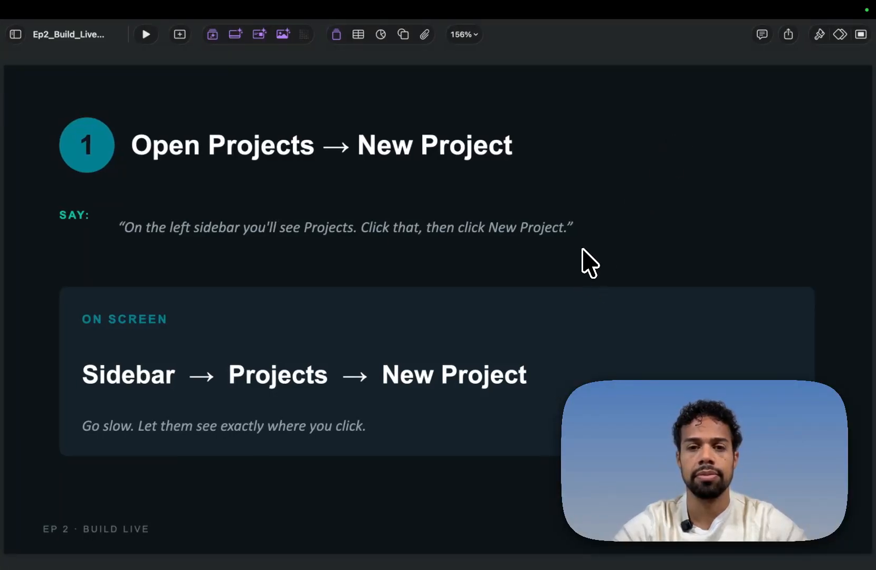
{"action": "key", "text": "Down"}
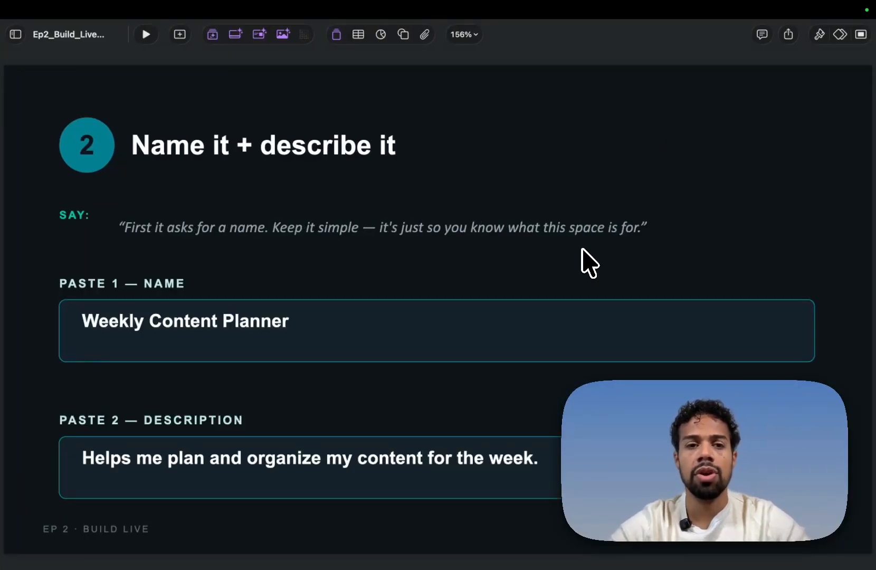
{"action": "scroll", "coordinate": [530, 225], "scroll_direction": "down", "scroll_amount": 1}
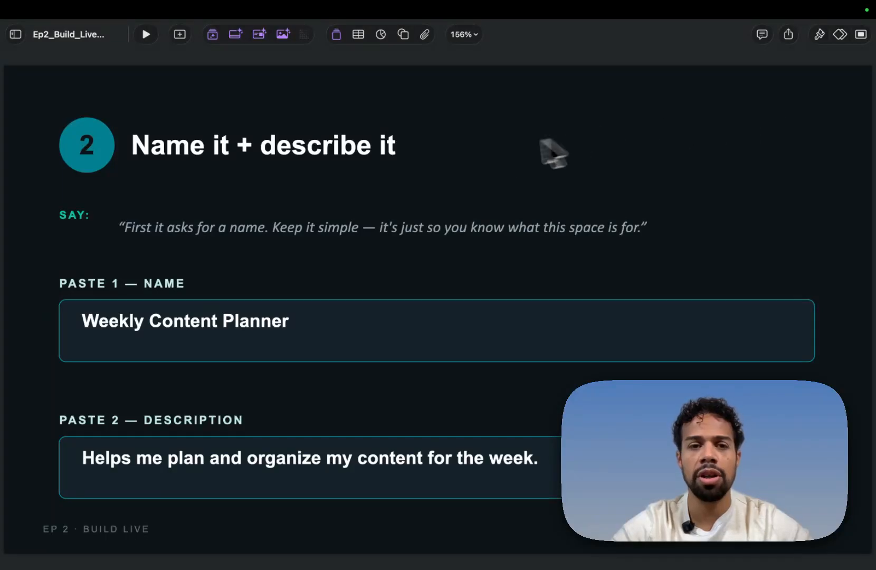
{"action": "double_click", "coordinate": [290, 323]}
{"action": "left_click", "coordinate": [289, 323]}
{"action": "left_click_drag", "start_coordinate": [290, 323], "coordinate": [86, 319]}
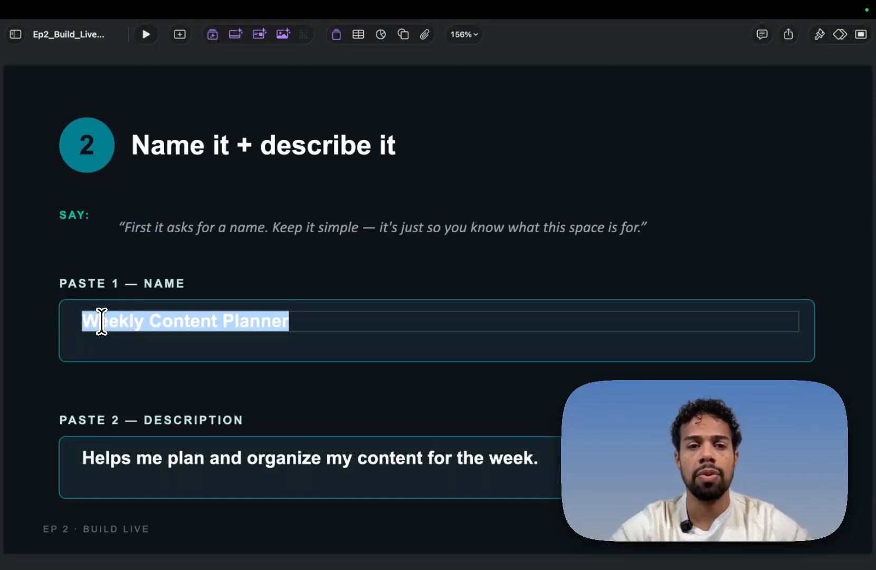
{"action": "right_click", "coordinate": [102, 321]}
{"action": "left_click", "coordinate": [132, 331]}
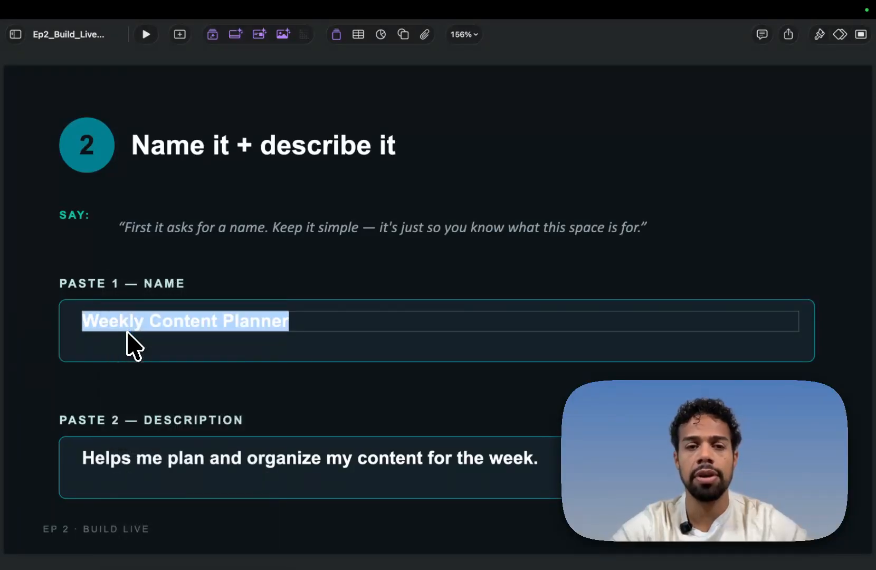
{"action": "key", "text": "ctrl+Left"}
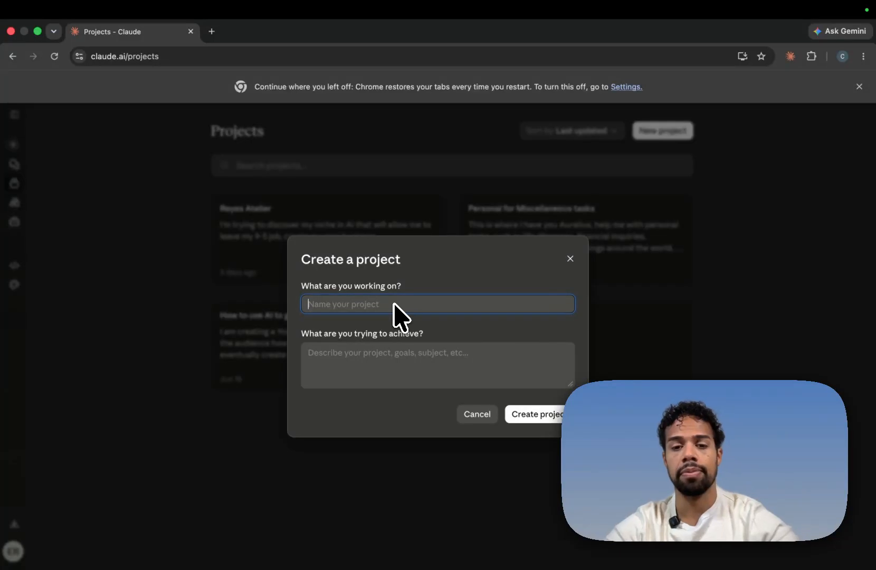
{"action": "key", "text": "super+v"}
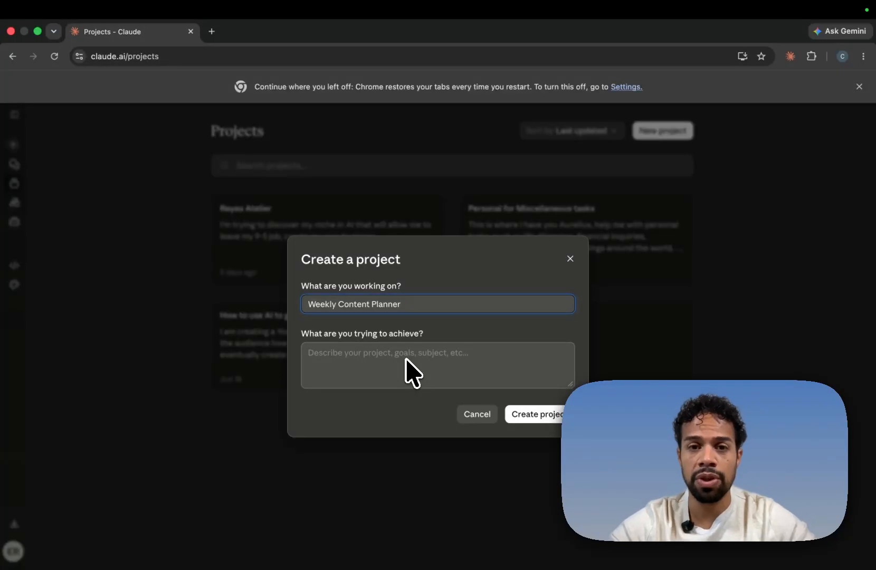
Copy "Helps me plan and organize my content for the week." from the cue card into the project's description and create the project.
{"action": "key", "text": "ctrl+Right"}
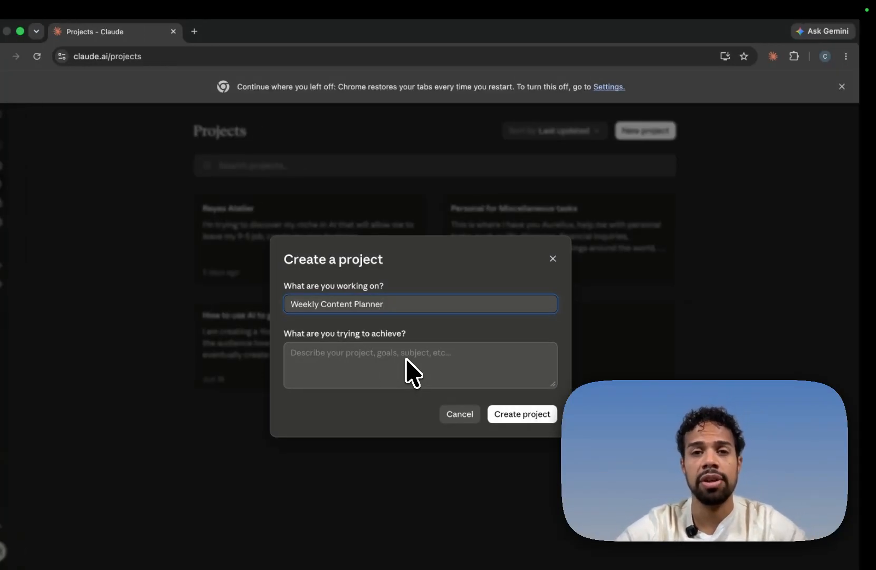
{"action": "left_click", "coordinate": [397, 398]}
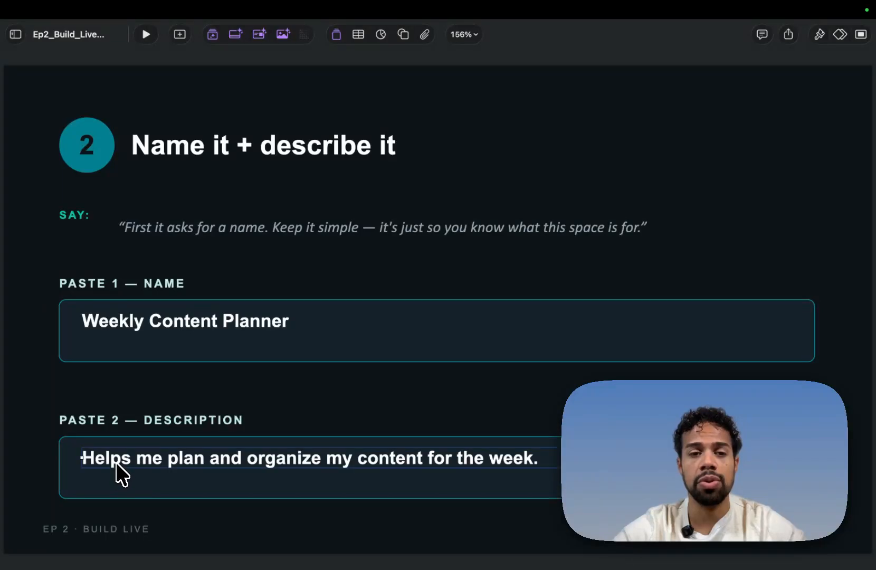
{"action": "double_click", "coordinate": [94, 457]}
{"action": "left_click", "coordinate": [91, 458]}
{"action": "left_click_drag", "start_coordinate": [88, 458], "coordinate": [540, 458]}
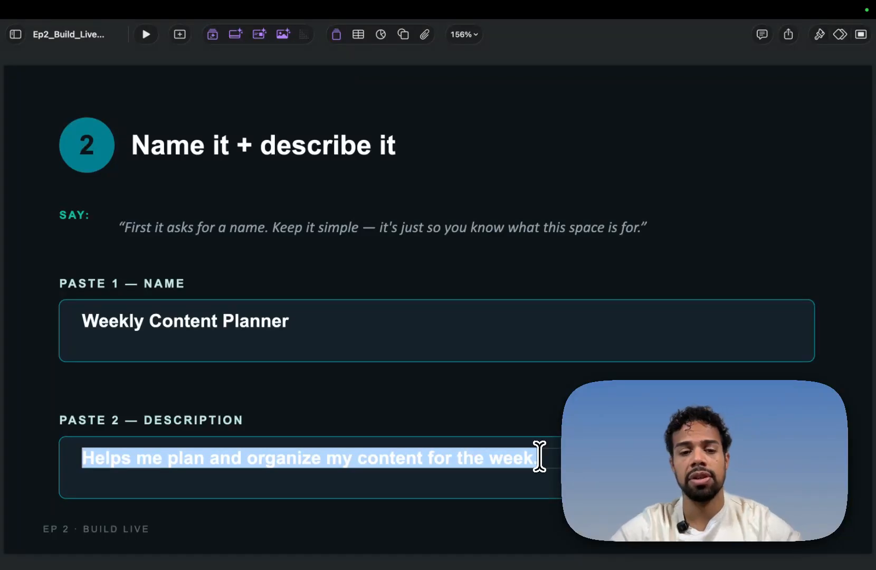
{"action": "key", "text": "ctrl+Left"}
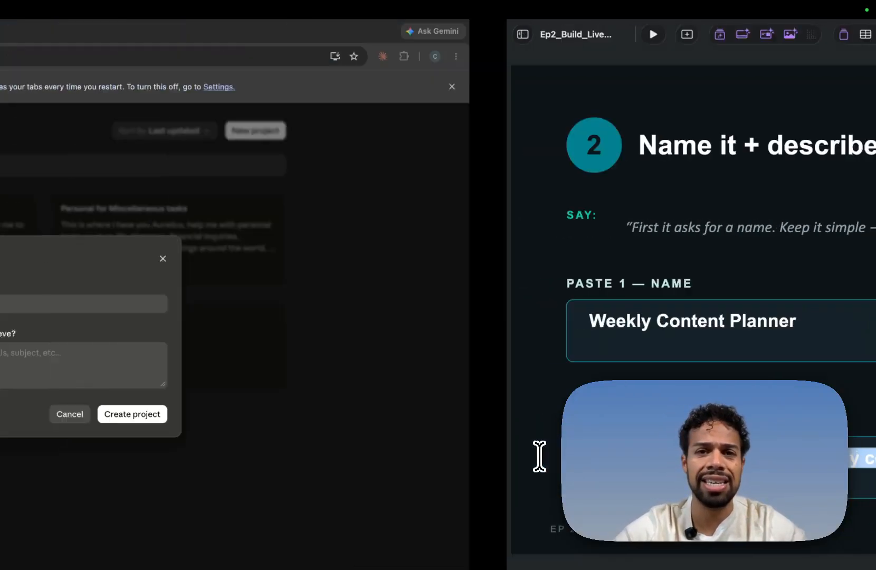
{"action": "left_click", "coordinate": [443, 370]}
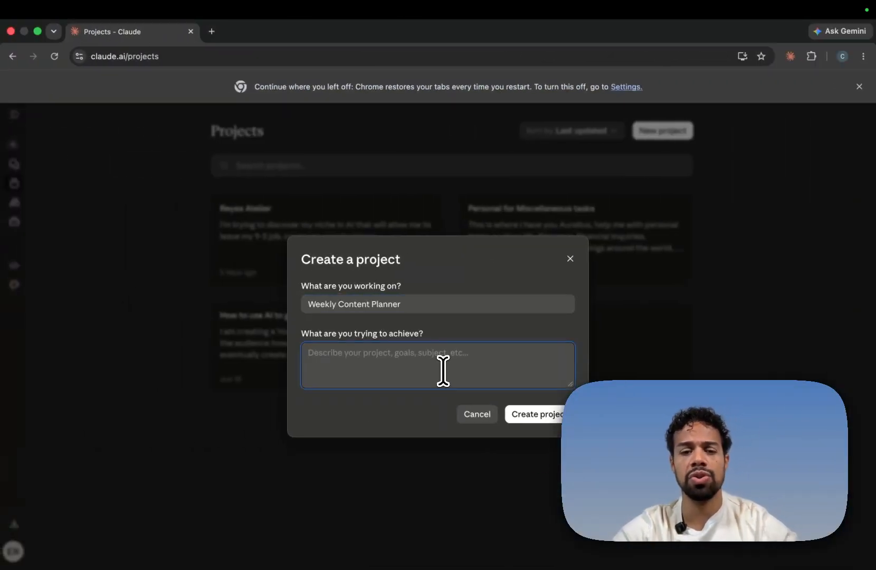
{"action": "key", "text": "super+v"}
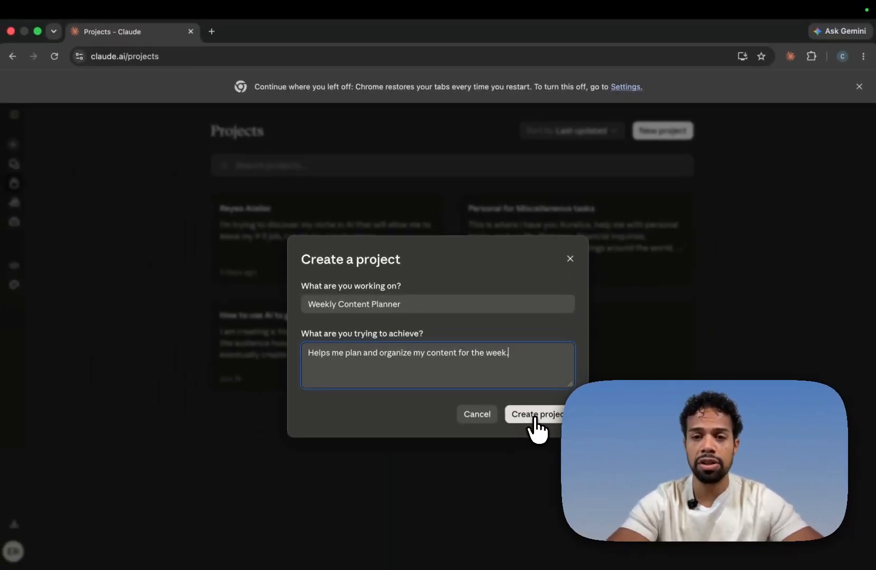
{"action": "left_click", "coordinate": [536, 419]}
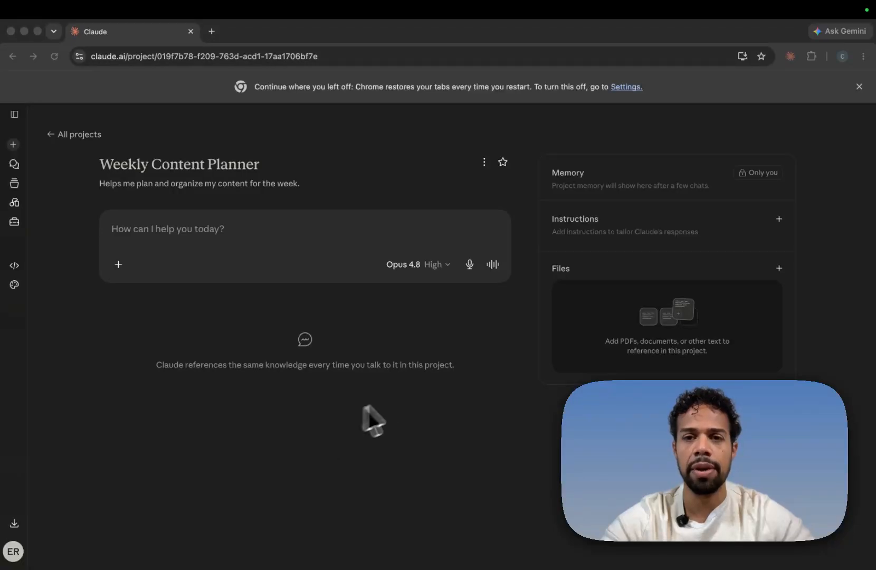
Check the "Add custom instructions" slide in the cue-card presentation and return to the Claude project page.
{"action": "key", "text": "ctrl+Right"}
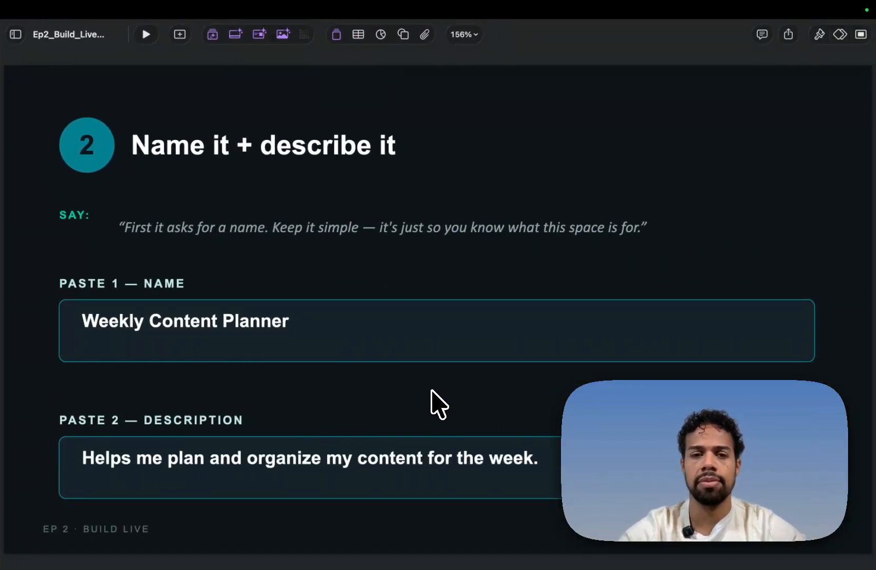
{"action": "key", "text": "Down"}
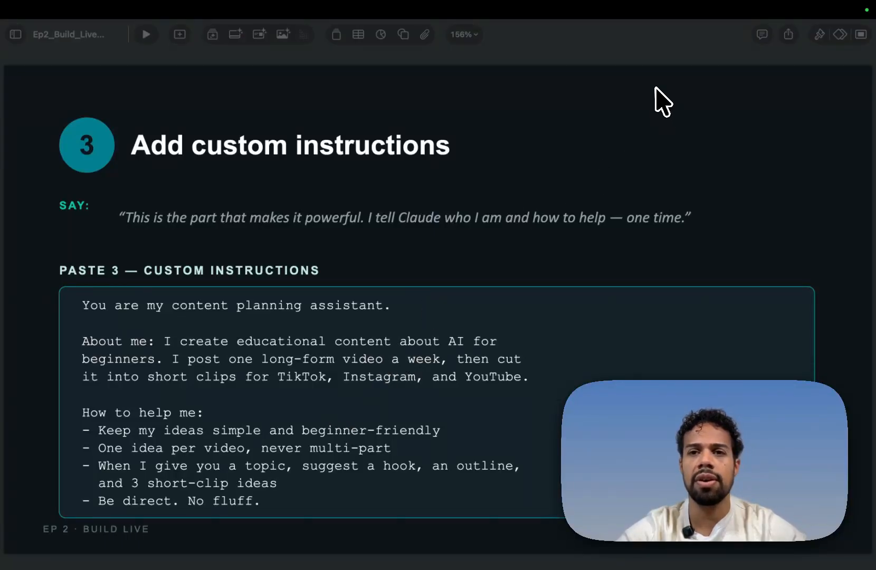
{"action": "key", "text": "ctrl+Left"}
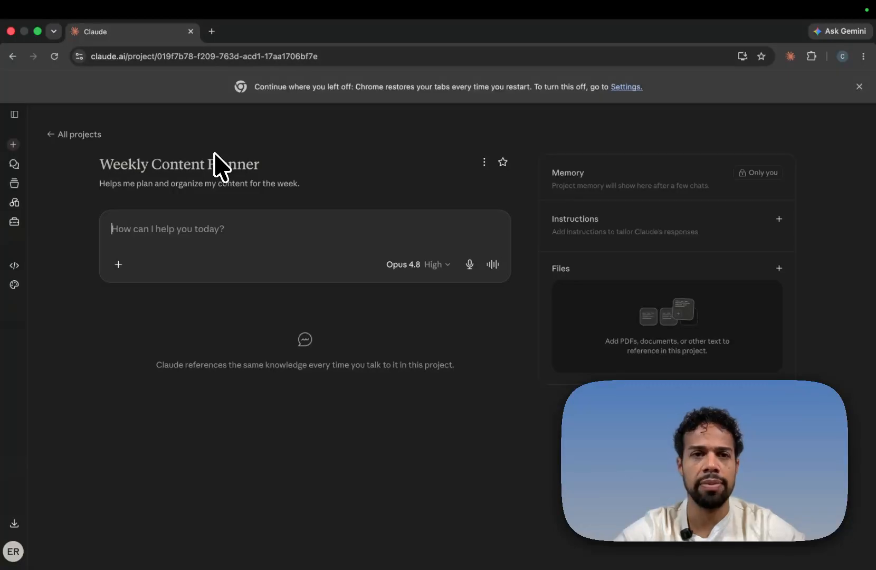
Open claude.ai in a new browser tab.
{"action": "left_click", "coordinate": [212, 31]}
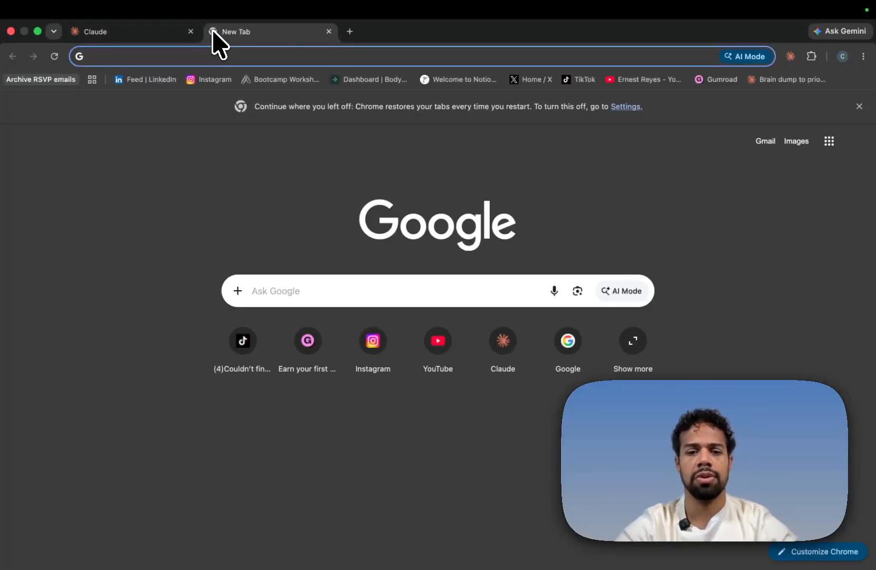
{"action": "type", "text": "claude.ai"}
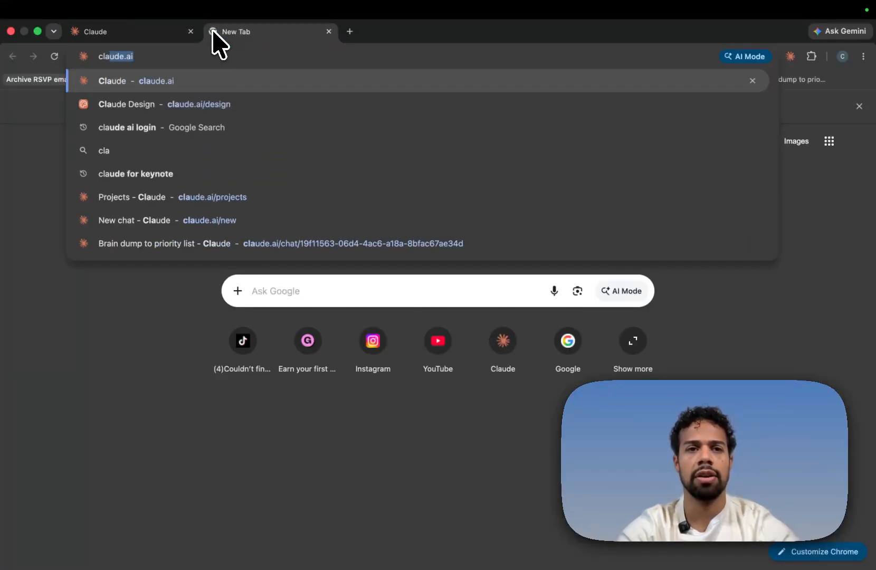
{"action": "key", "text": "Return"}
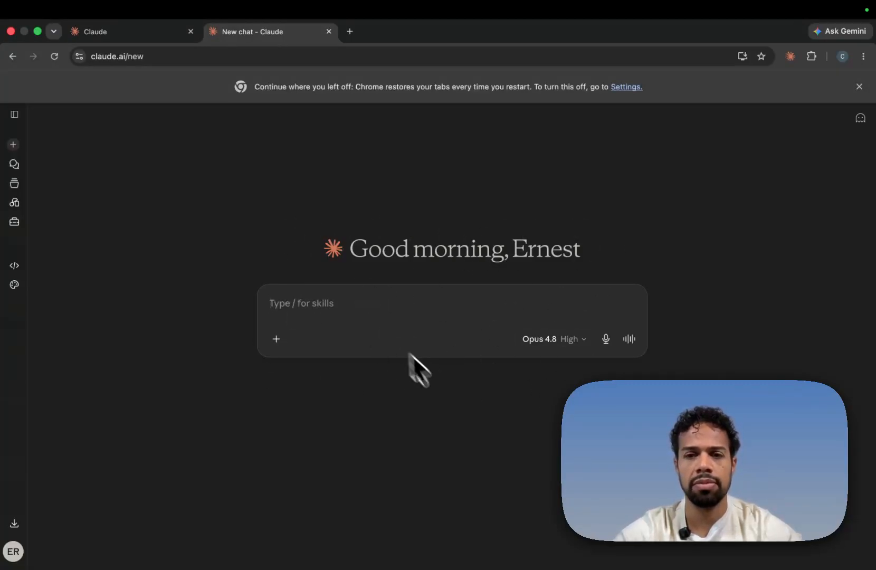
Compare the Weekly Content Planner project page with the blank new chat, and close the new-chat tab.
{"action": "left_click", "coordinate": [154, 32]}
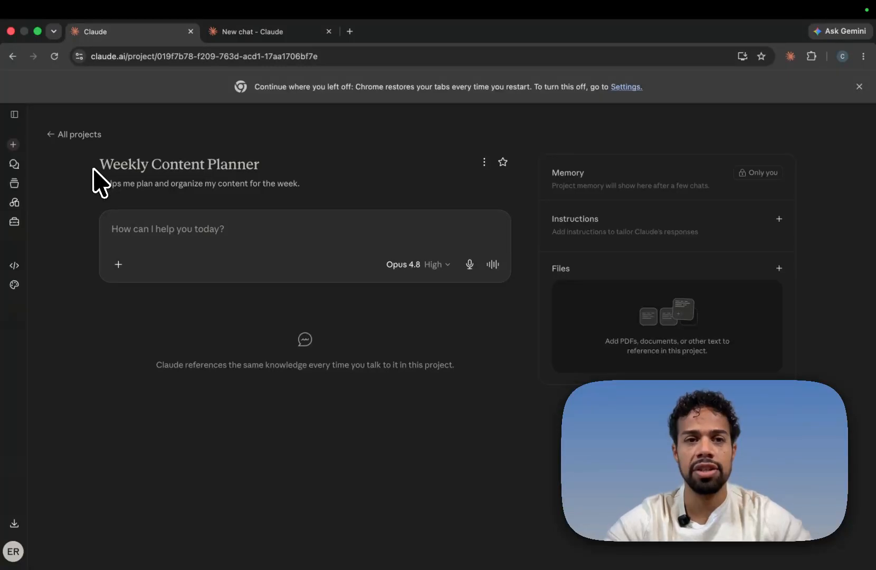
{"action": "left_click_drag", "start_coordinate": [89, 163], "coordinate": [301, 188]}
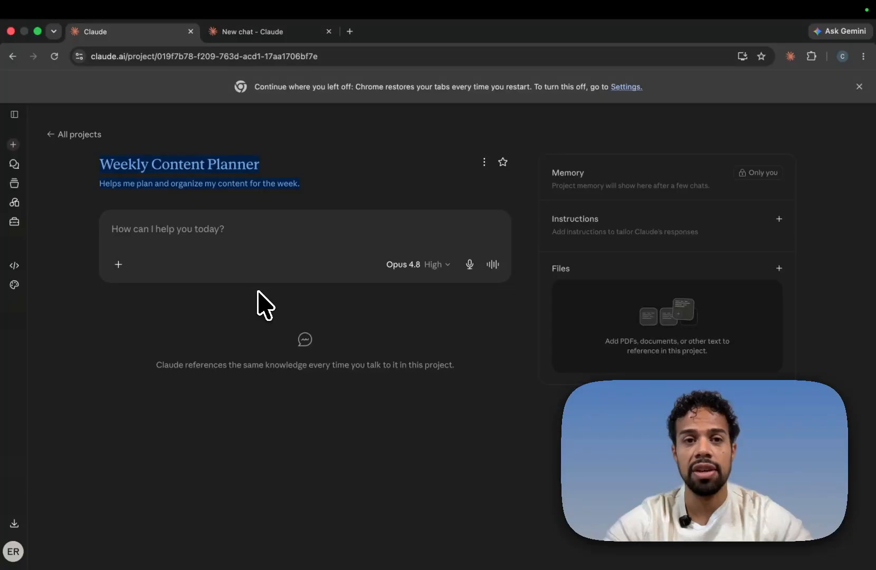
{"action": "left_click", "coordinate": [260, 35]}
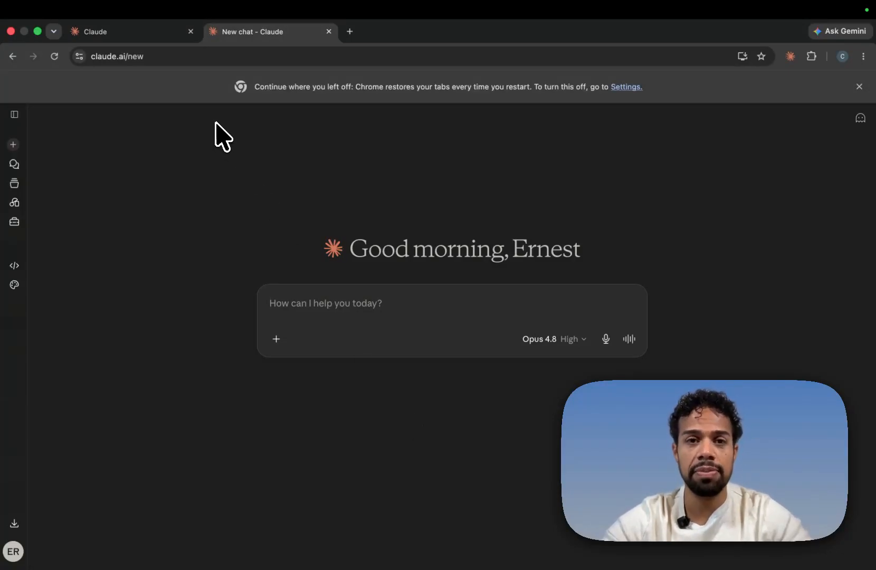
{"action": "left_click", "coordinate": [329, 32]}
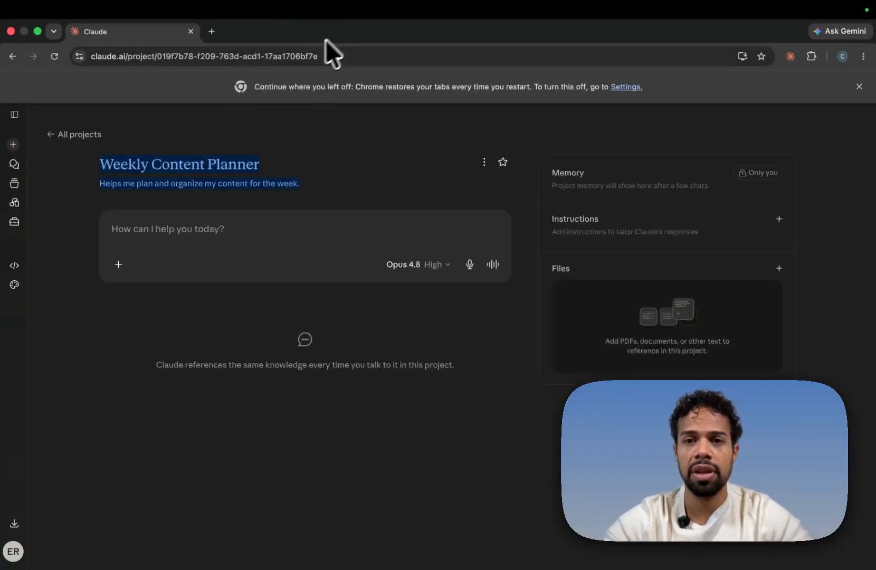
{"action": "left_click", "coordinate": [536, 189]}
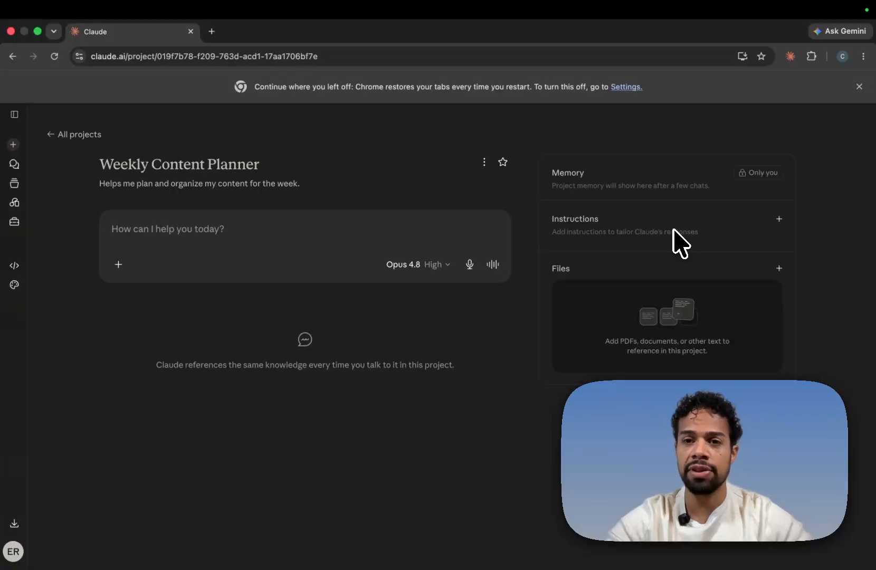
Copy the full custom instructions text from the "Add custom instructions" slide in the cue-card presentation.
{"action": "key", "text": "ctrl+Right"}
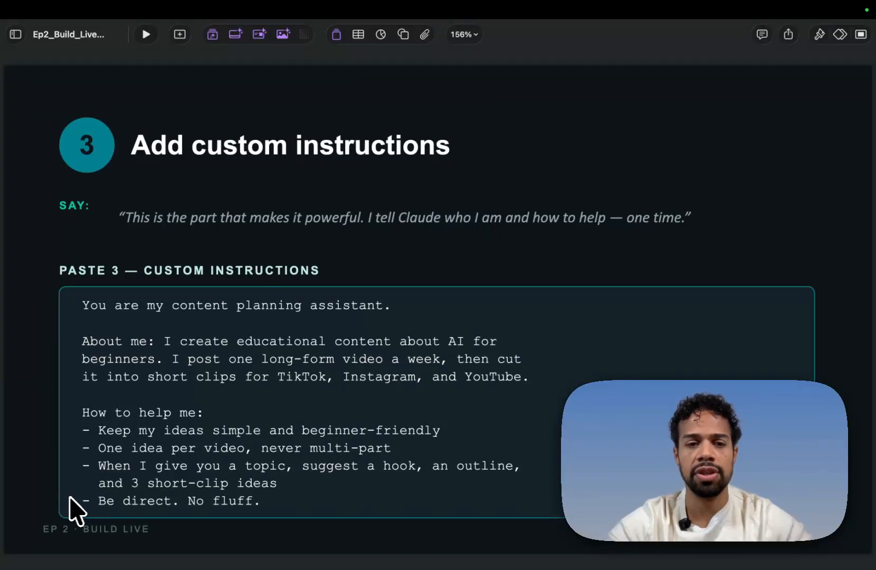
{"action": "double_click", "coordinate": [90, 306]}
{"action": "left_click_drag", "start_coordinate": [90, 313], "coordinate": [283, 501]}
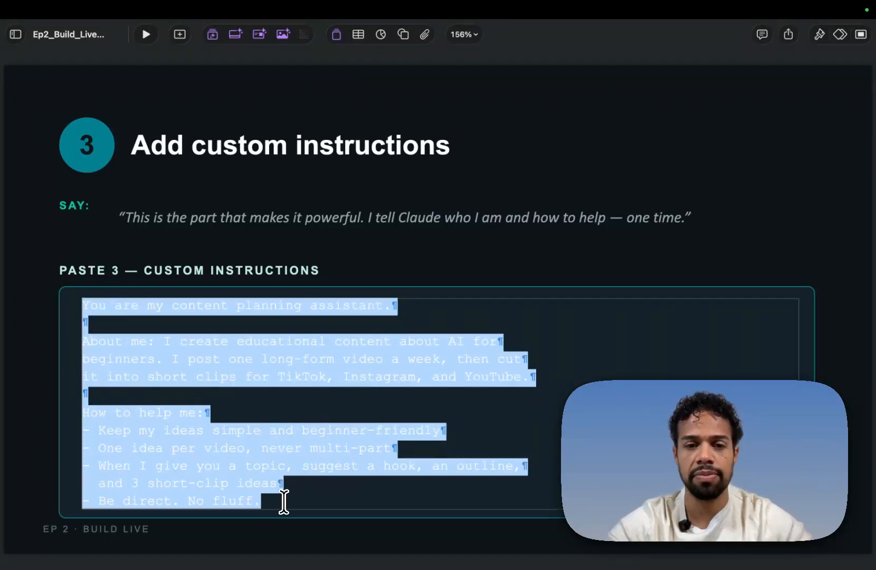
{"action": "right_click", "coordinate": [264, 356]}
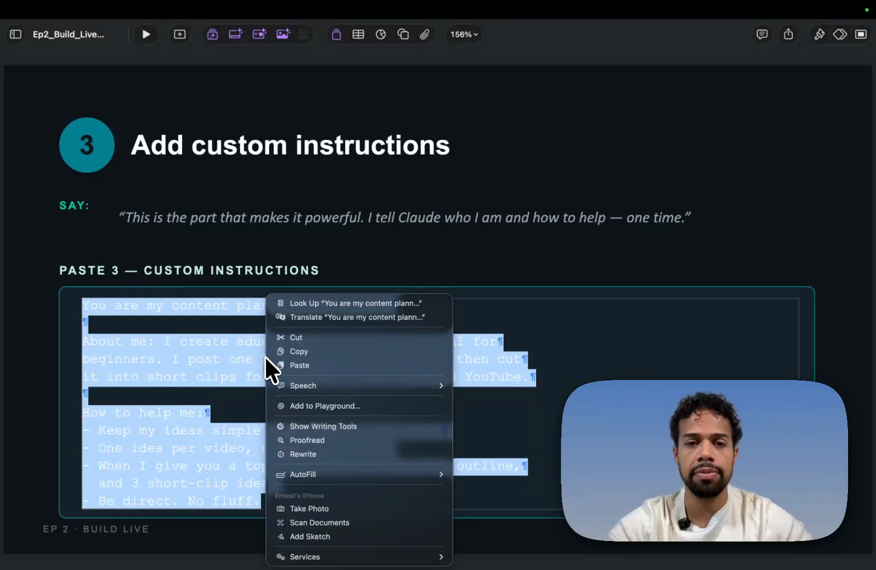
{"action": "left_click", "coordinate": [287, 354]}
Paste the copied text as the Weekly Content Planner project's instructions in Claude and save them.
{"action": "key", "text": "ctrl+Left"}
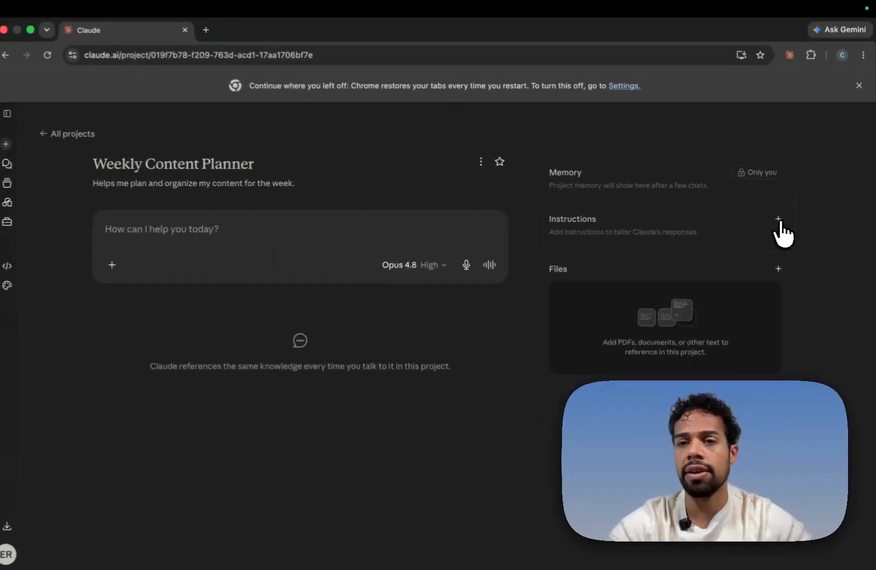
{"action": "left_click", "coordinate": [680, 227]}
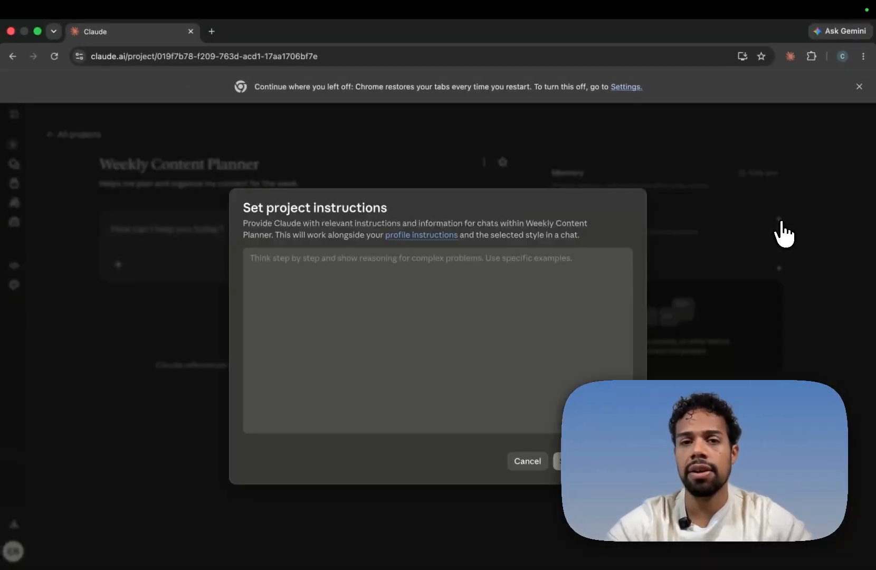
{"action": "left_click", "coordinate": [419, 326]}
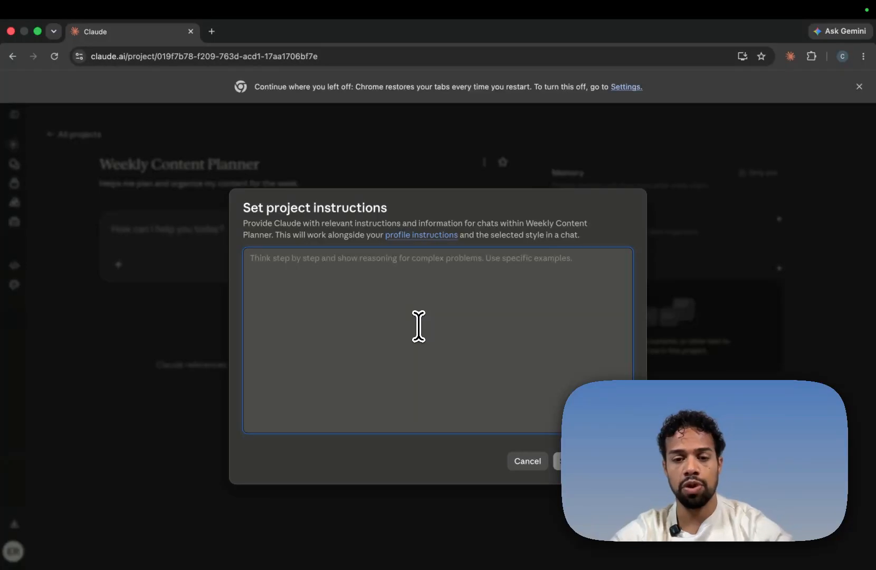
{"action": "key", "text": "super+v"}
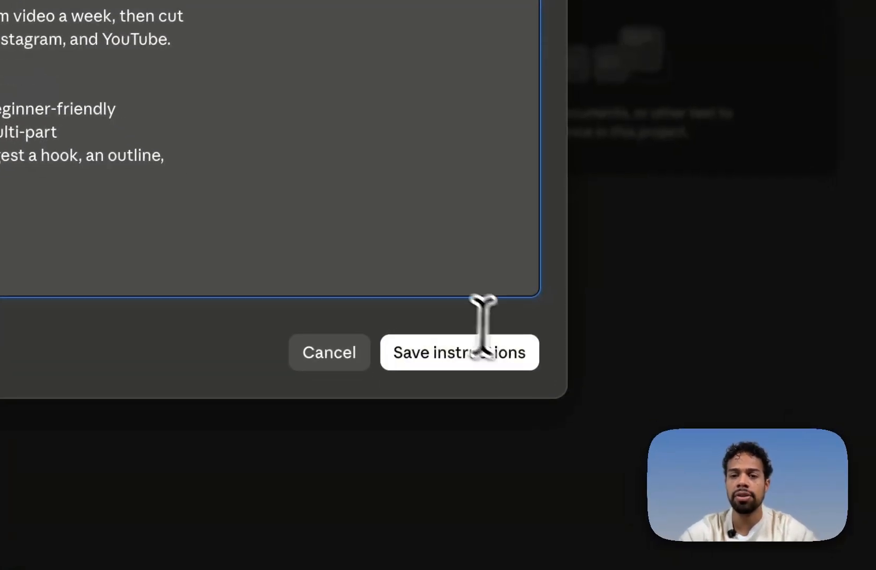
{"action": "left_click", "coordinate": [469, 359]}
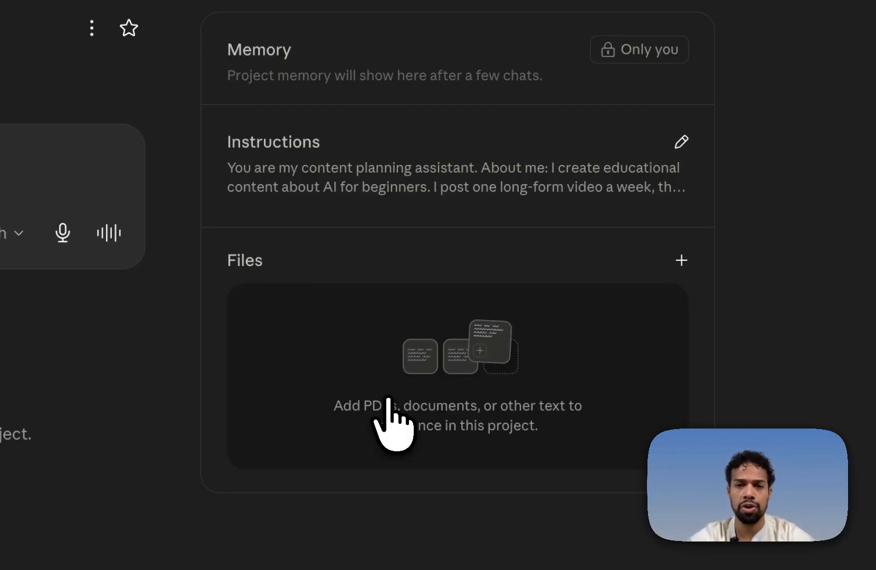
Upload content_pillars.txt from the Desktop folder to the project's files.
{"action": "scroll", "coordinate": [665, 391], "scroll_direction": "down", "scroll_amount": 1}
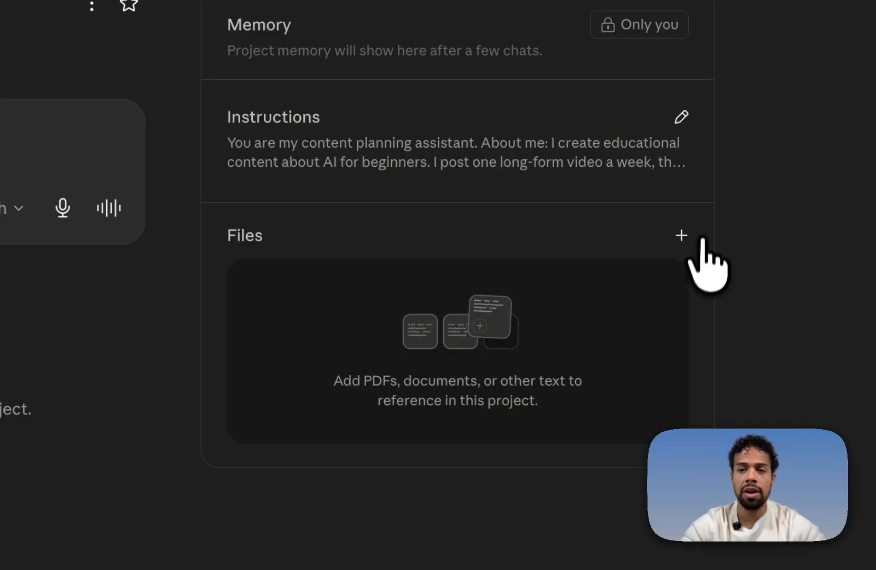
{"action": "left_click", "coordinate": [687, 235]}
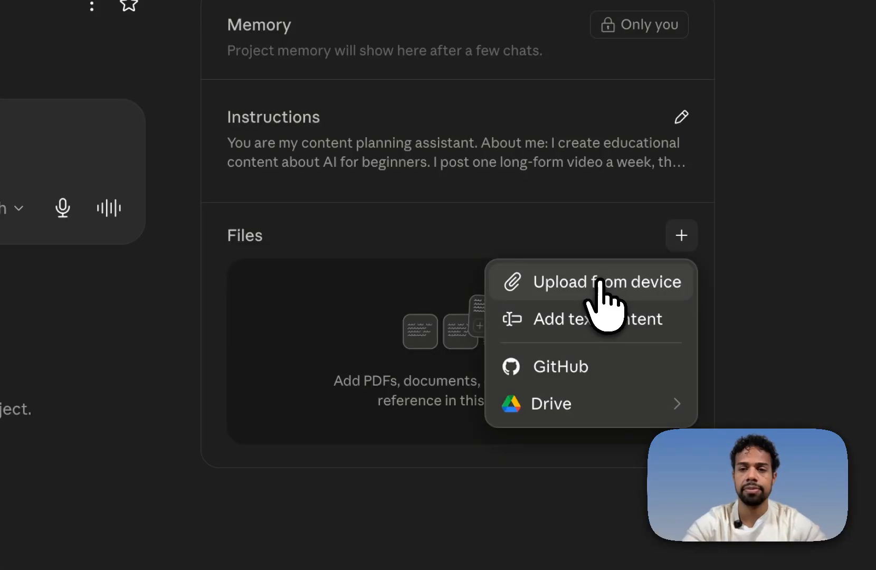
{"action": "left_click", "coordinate": [607, 301]}
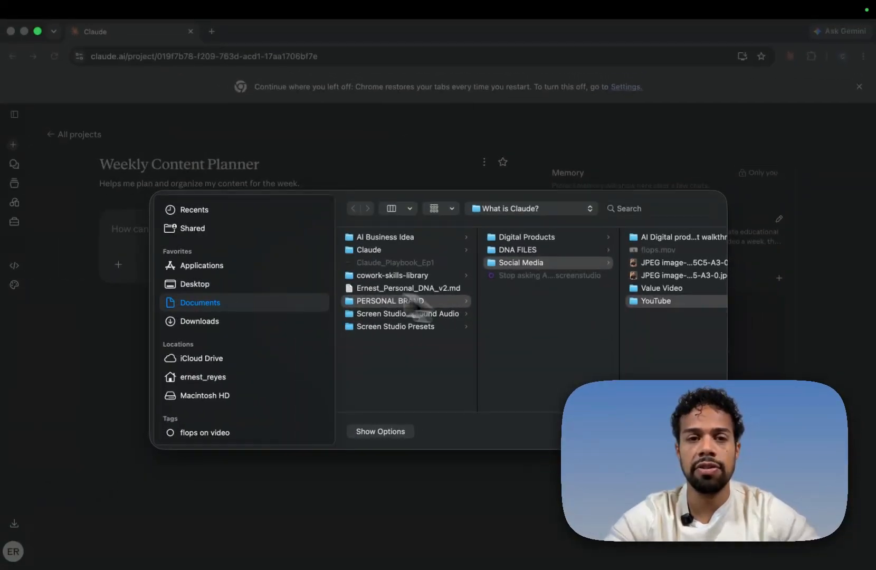
{"action": "left_click", "coordinate": [195, 284]}
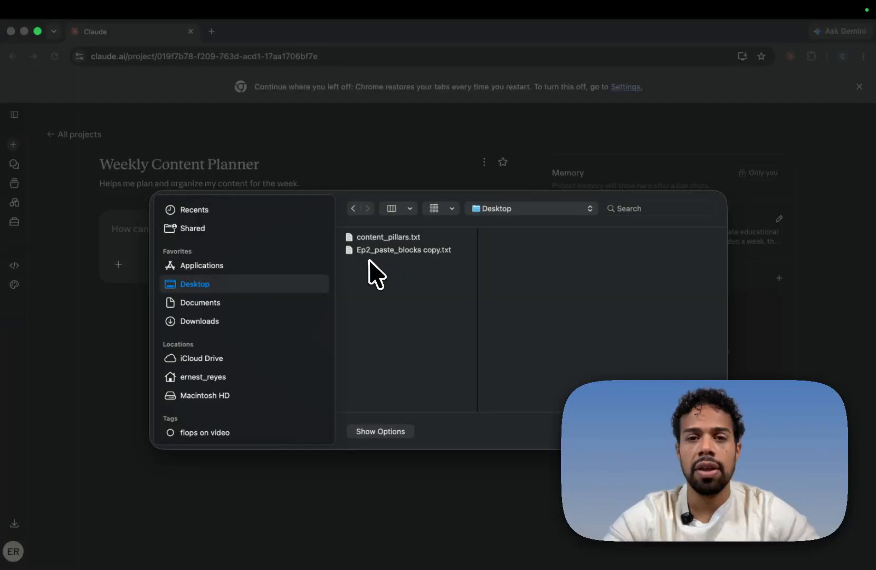
{"action": "left_click", "coordinate": [375, 241]}
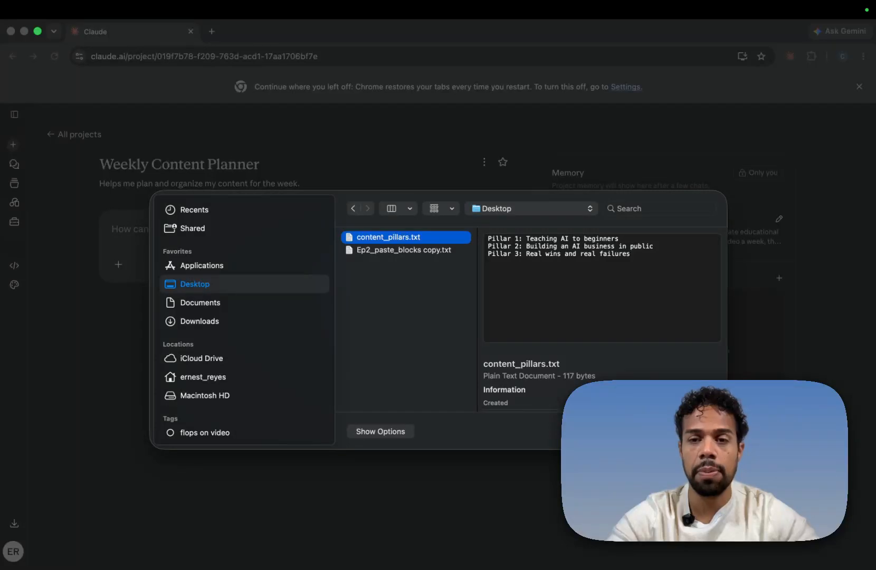
{"action": "key", "text": "Return"}
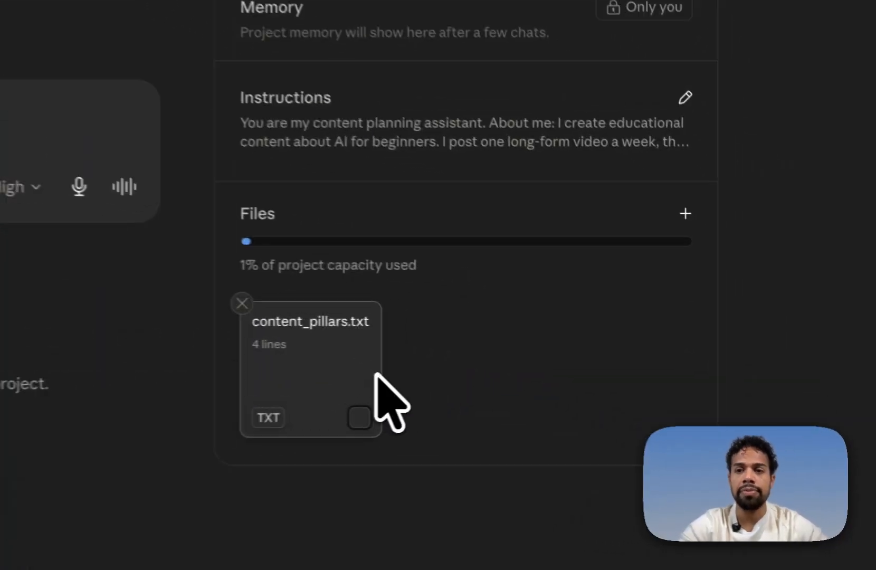
Look through the other sources for adding project files, including the Google Drive documents, without adding anything.
{"action": "left_click", "coordinate": [681, 210]}
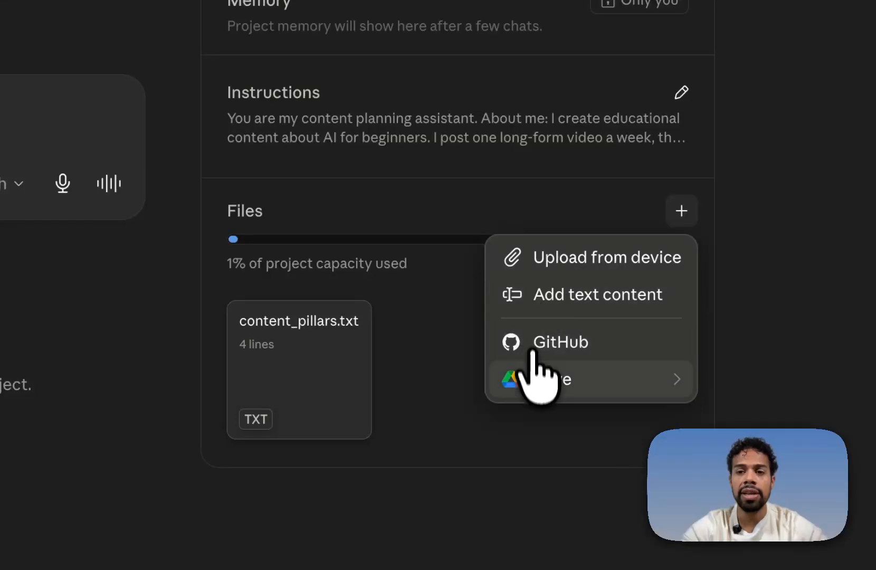
{"action": "mouse_move", "coordinate": [532, 377]}
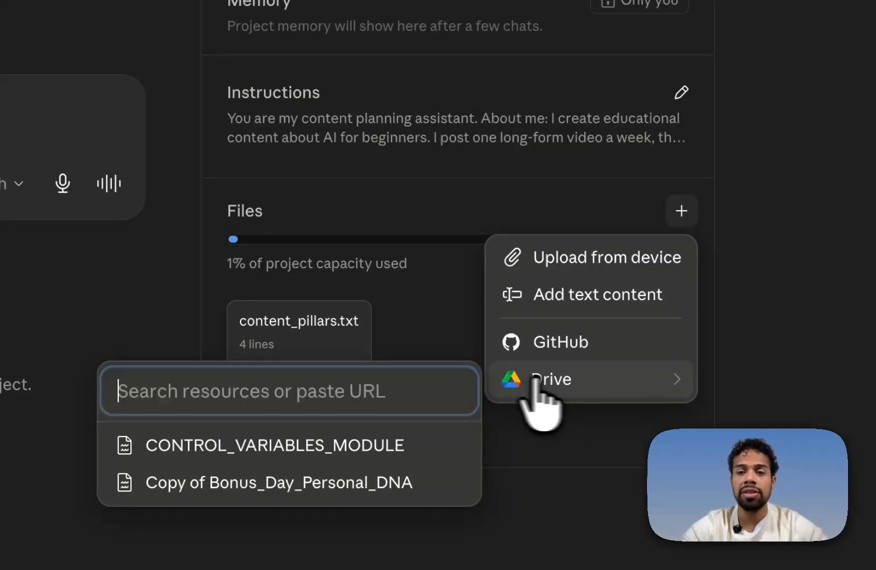
{"action": "left_click", "coordinate": [152, 268]}
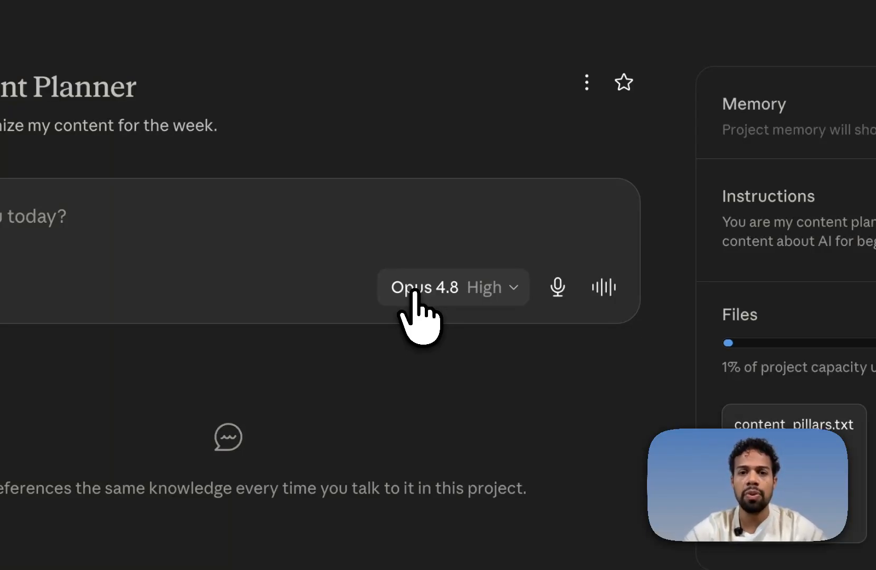
Review the available models for the project chat and select Haiku 4.5.
{"action": "left_click", "coordinate": [483, 288]}
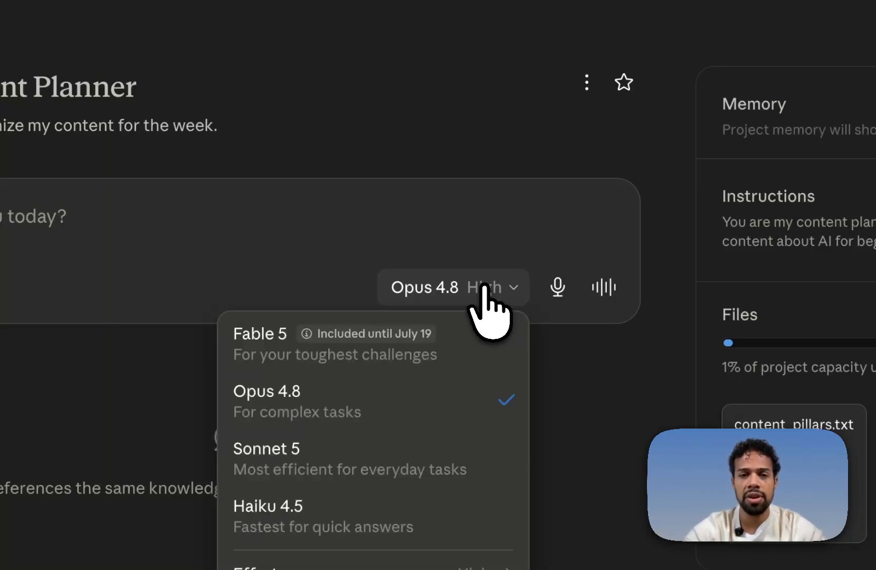
{"action": "mouse_move", "coordinate": [351, 338]}
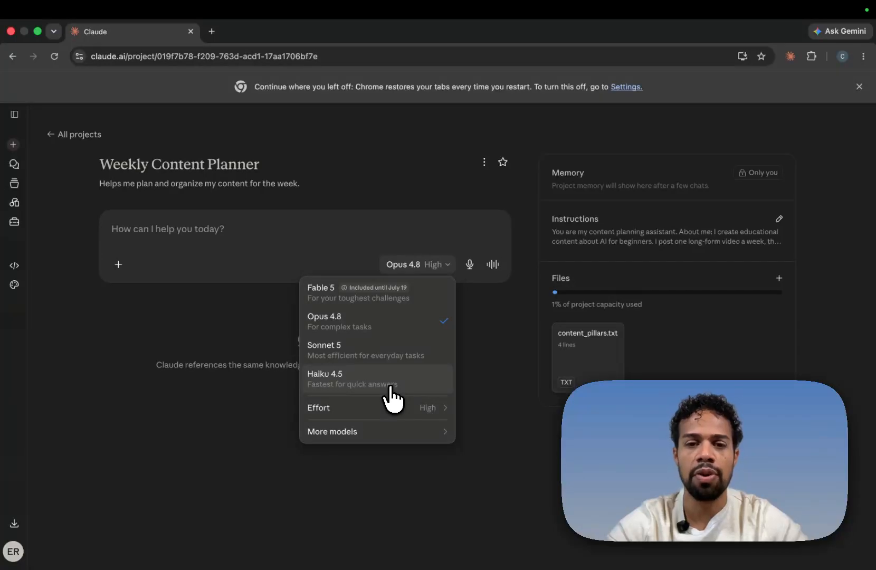
{"action": "left_click", "coordinate": [392, 399]}
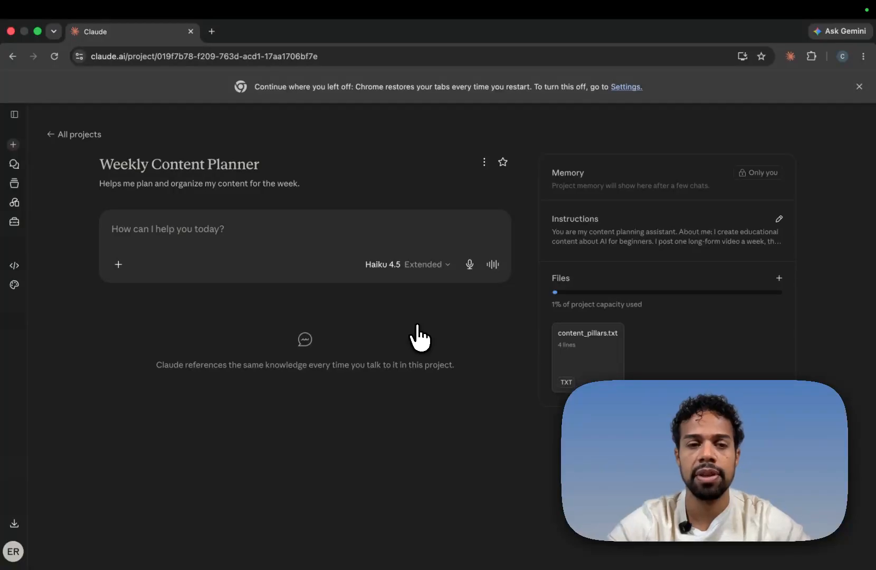
Switch to the cue-card presentation and advance to the slide "The payoff — watch it work".
{"action": "key", "text": "ctrl+Right"}
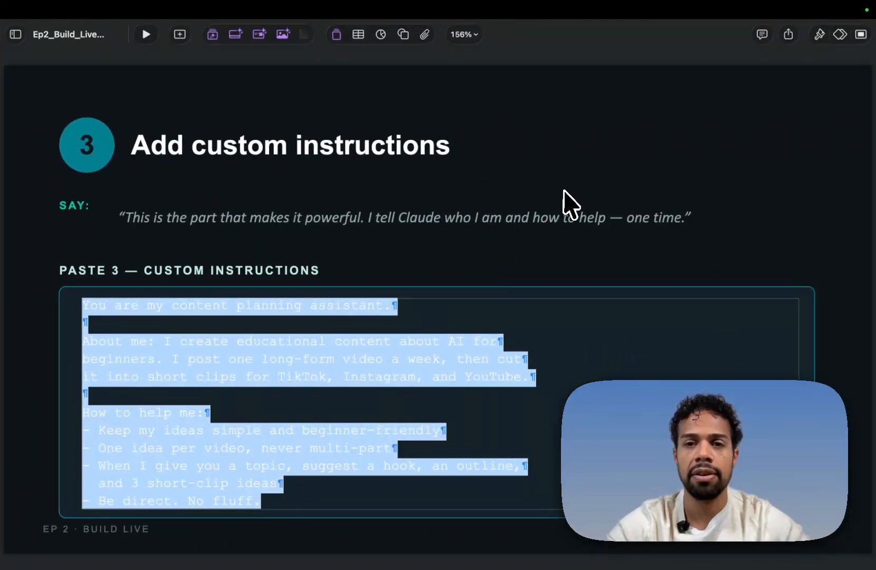
{"action": "left_click", "coordinate": [564, 191]}
{"action": "key", "text": "Down"}
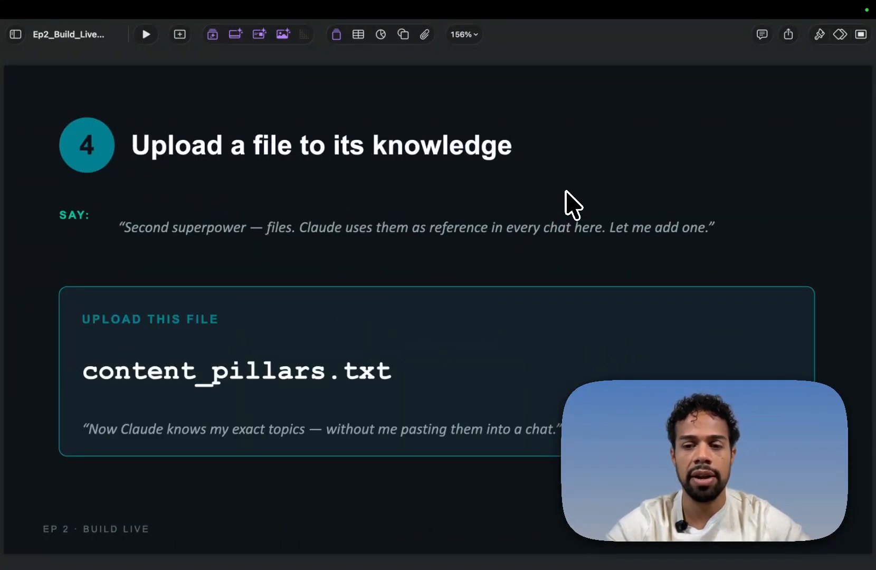
{"action": "key", "text": "Down"}
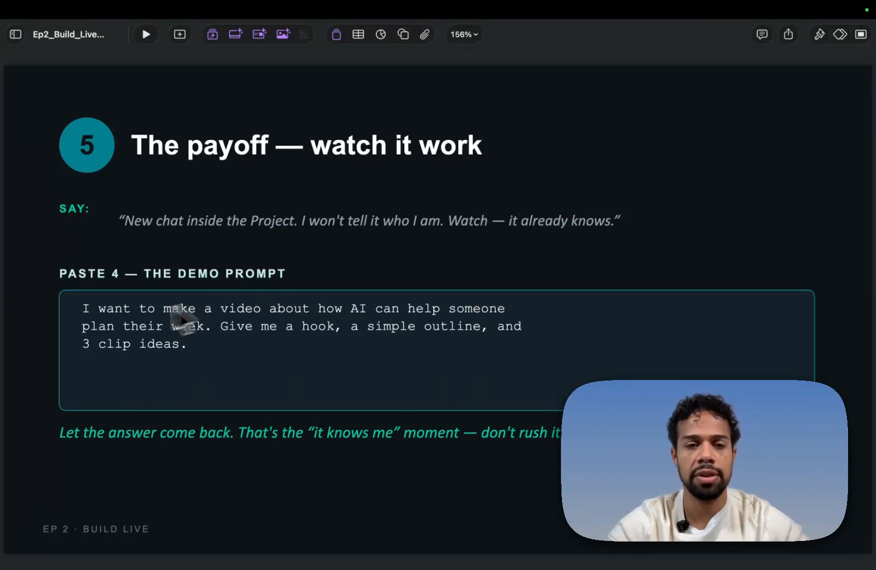
{"action": "left_click", "coordinate": [85, 308]}
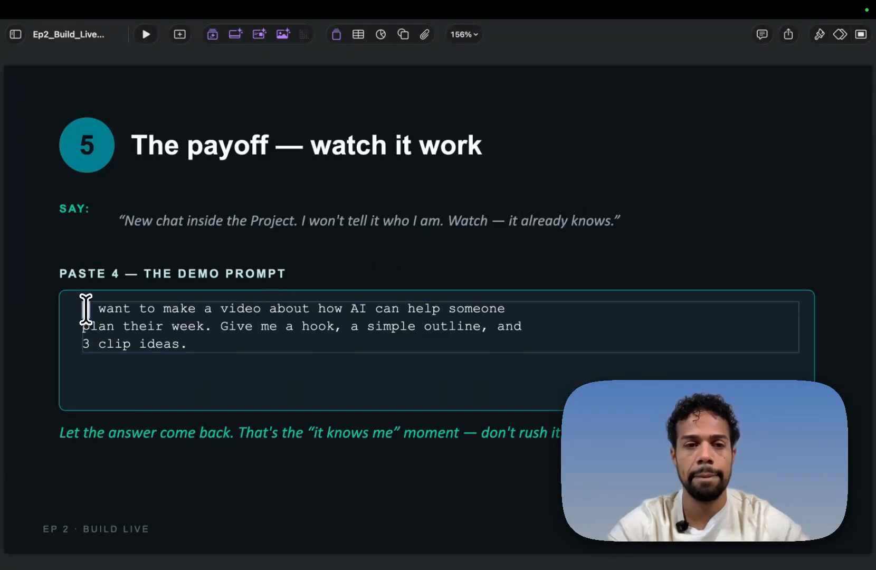
{"action": "double_click", "coordinate": [85, 308]}
{"action": "key", "text": "BackSpace"}
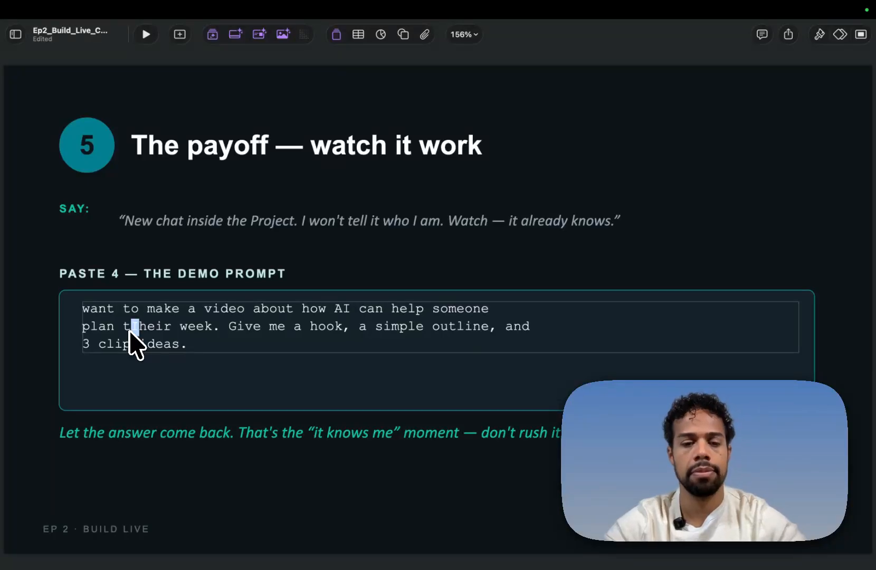
{"action": "key", "text": "super+z"}
Copy the whole demo prompt about a video on how AI can help someone plan their week.
{"action": "left_click_drag", "start_coordinate": [188, 343], "coordinate": [81, 308]}
{"action": "right_click", "coordinate": [104, 316]}
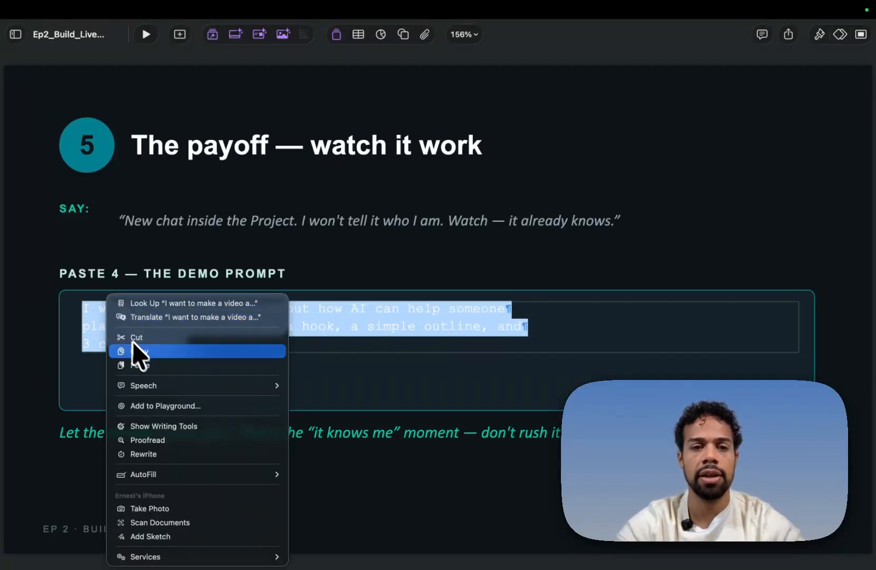
{"action": "left_click", "coordinate": [142, 359]}
Return to the Claude project, paste the copied demo prompt into its chat and send it.
{"action": "key", "text": "ctrl+Left"}
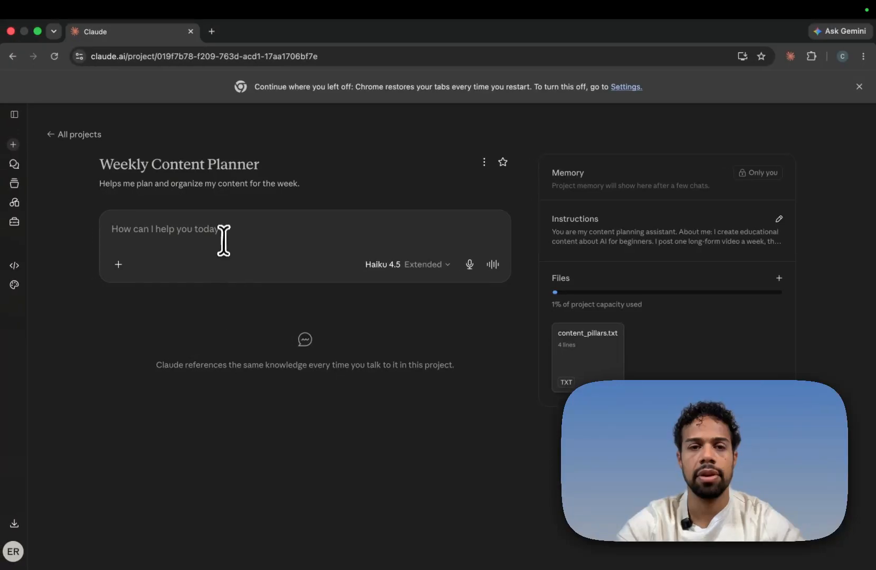
{"action": "right_click", "coordinate": [222, 232]}
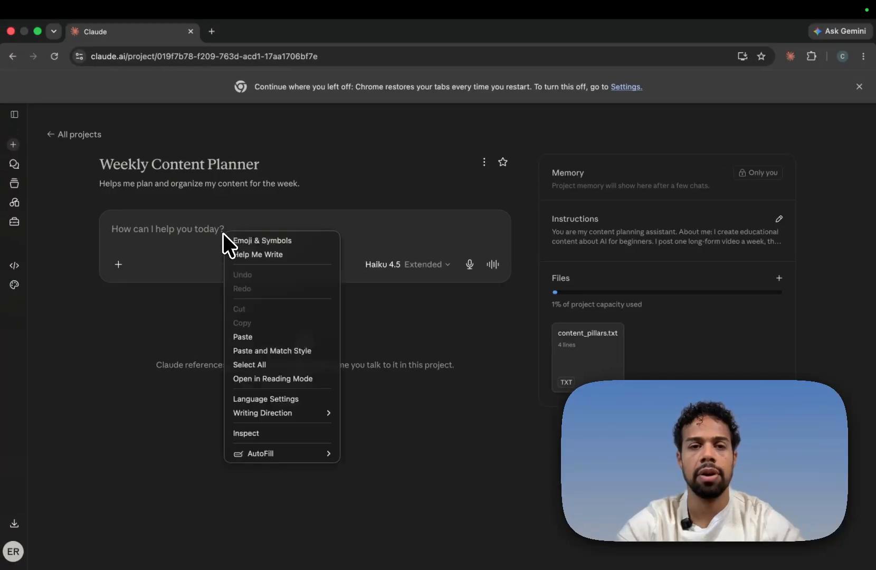
{"action": "left_click", "coordinate": [248, 338]}
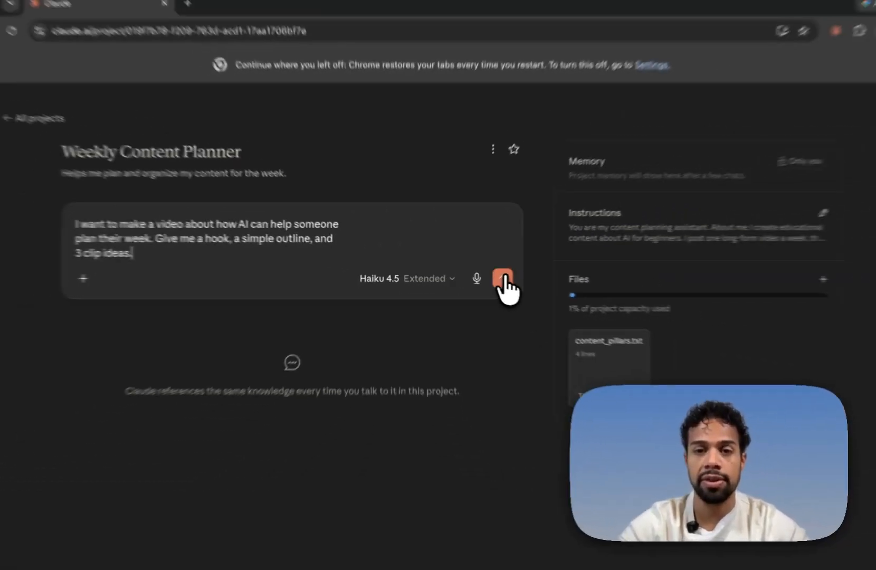
{"action": "left_click", "coordinate": [502, 278]}
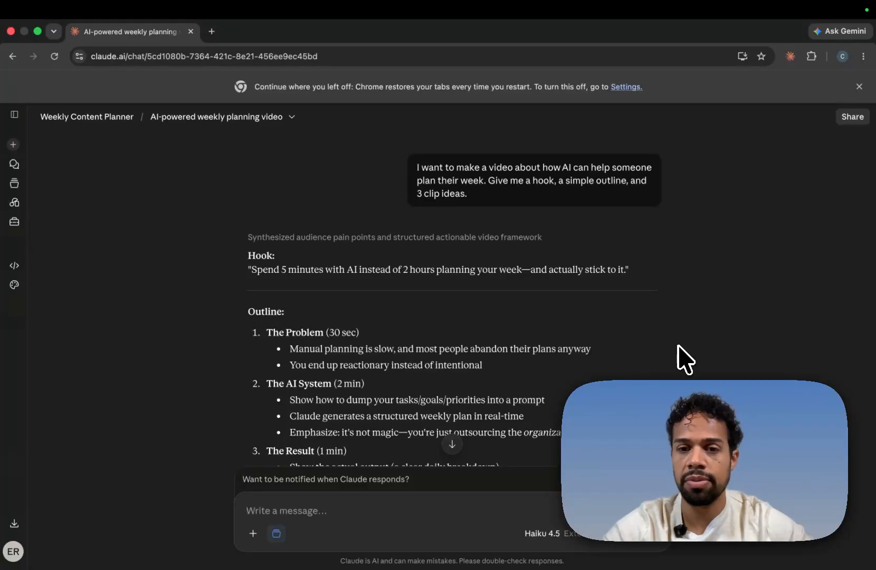
Read through Claude's whole response to the demo prompt, covering the hook, the outline and the three clip ideas.
{"action": "scroll", "coordinate": [681, 359], "scroll_direction": "down", "scroll_amount": 2}
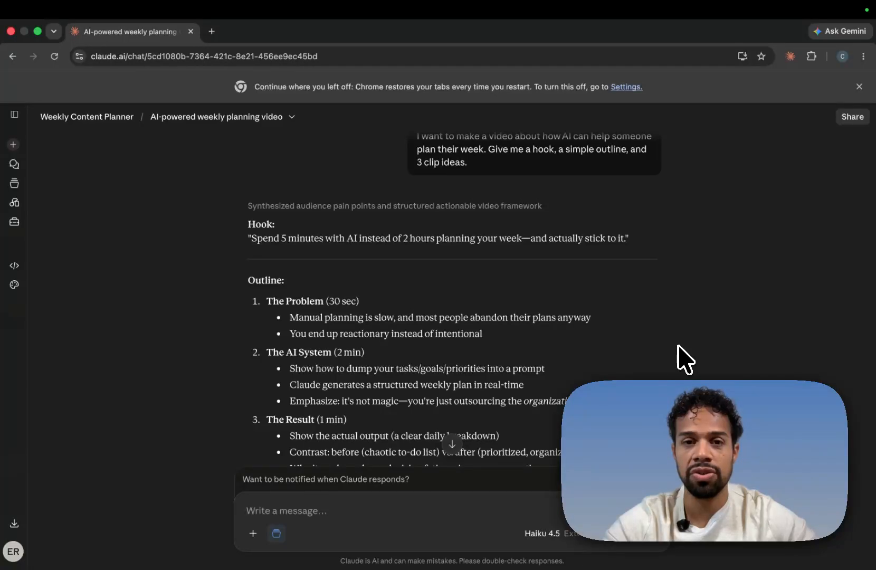
{"action": "scroll", "coordinate": [678, 347], "scroll_direction": "up", "scroll_amount": 2}
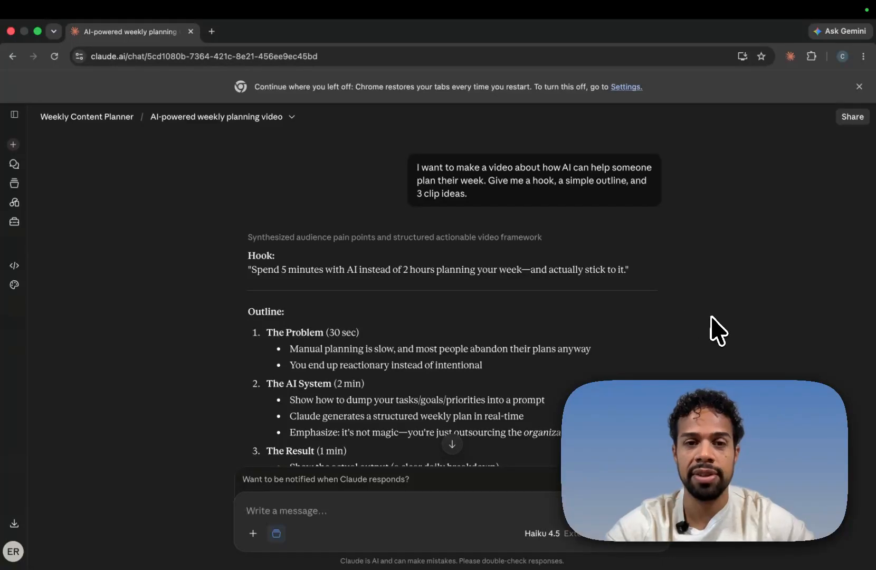
{"action": "scroll", "coordinate": [717, 329], "scroll_direction": "down", "scroll_amount": 3}
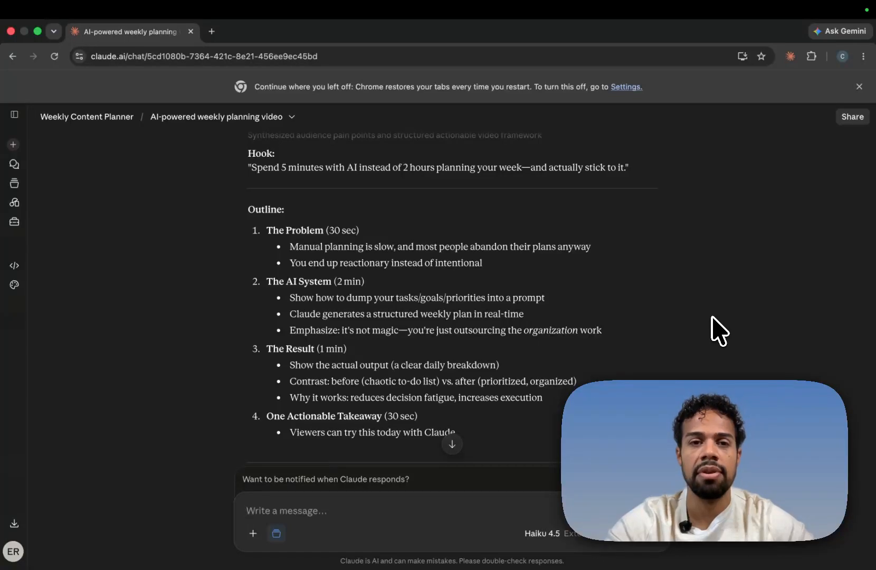
{"action": "scroll", "coordinate": [720, 331], "scroll_direction": "down", "scroll_amount": 3}
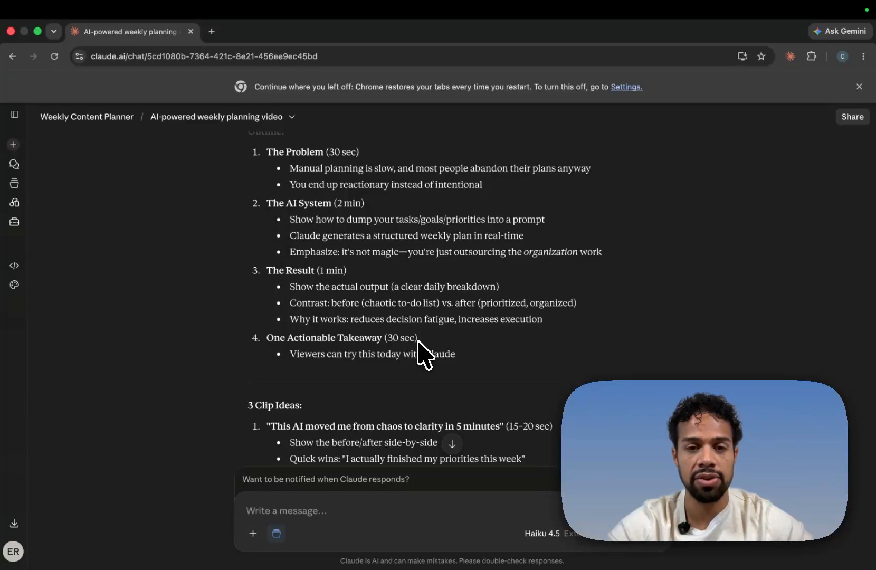
{"action": "scroll", "coordinate": [425, 353], "scroll_direction": "down", "scroll_amount": 5}
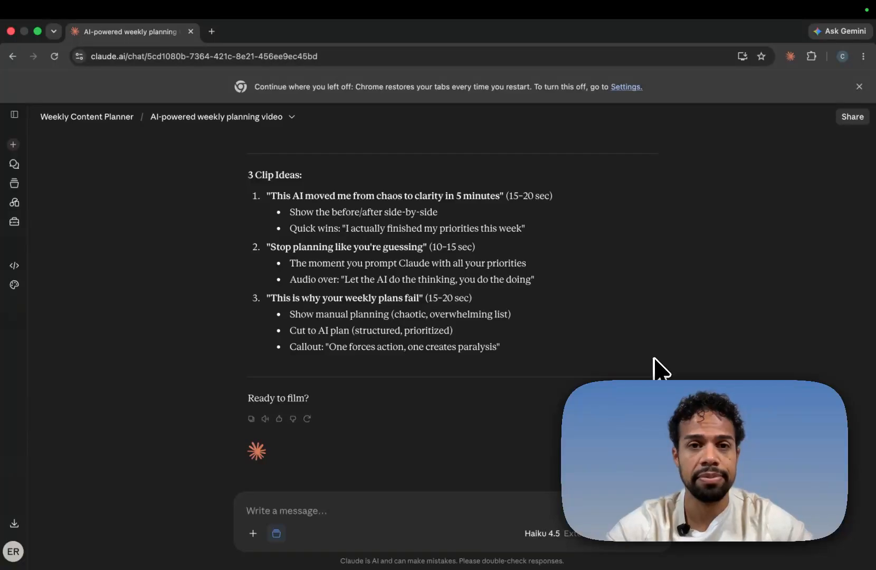
Switch to the cue-card presentation, deselect the demo prompt text and advance to the slide "Land it".
{"action": "key", "text": "ctrl+Right"}
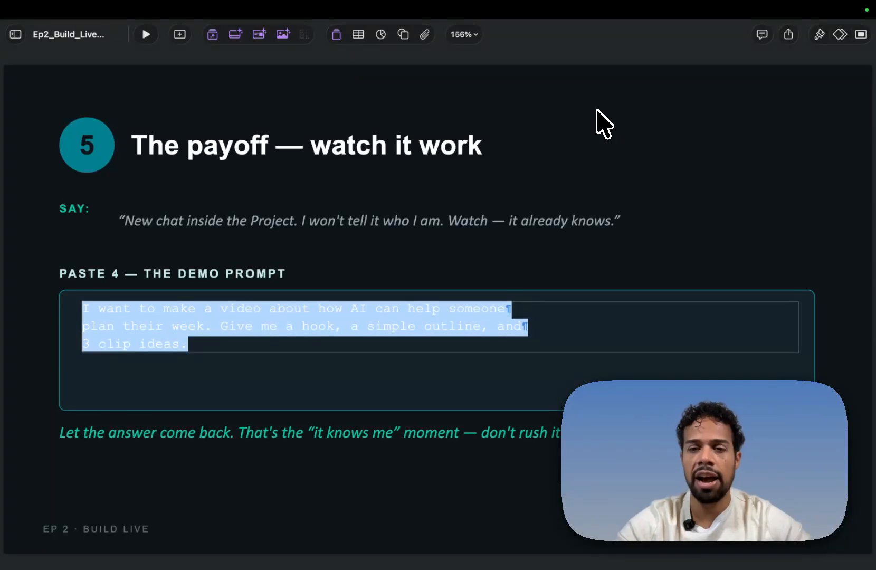
{"action": "left_click", "coordinate": [679, 234]}
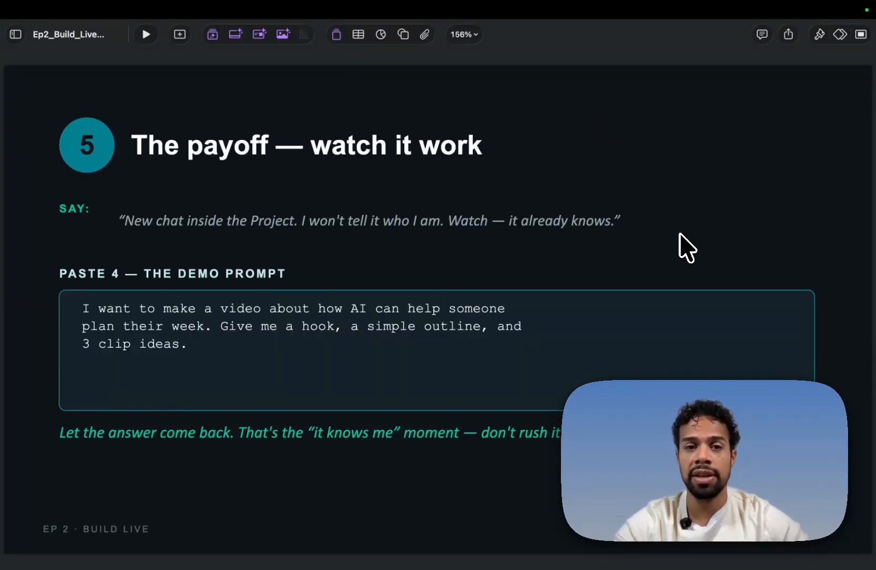
{"action": "key", "text": "Down"}
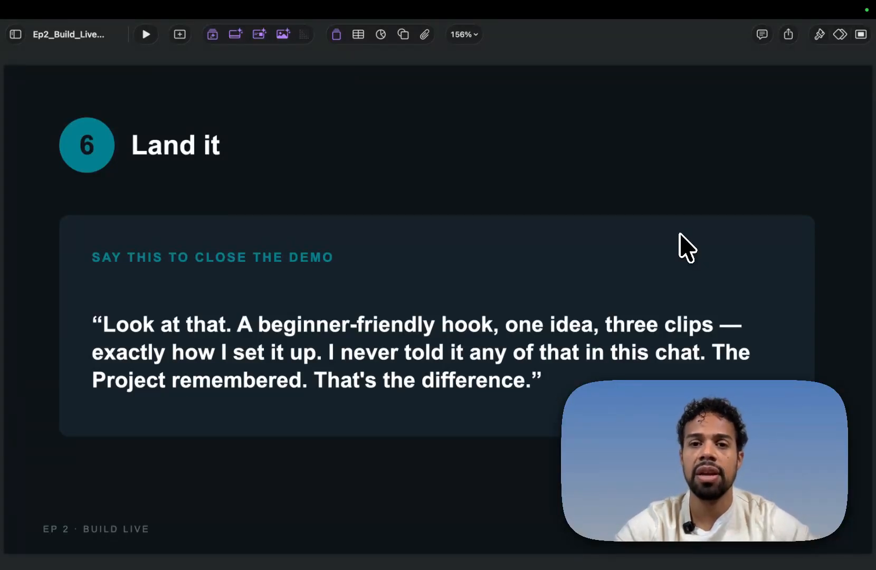
{"action": "key", "text": "ctrl+Left"}
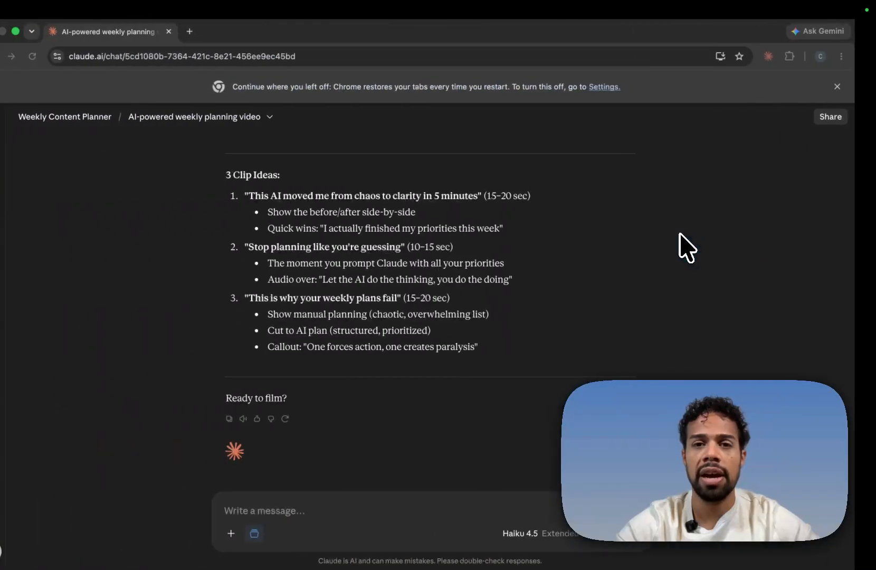
{"action": "key", "text": "ctrl+Right"}
{"action": "key", "text": "ctrl+Right"}
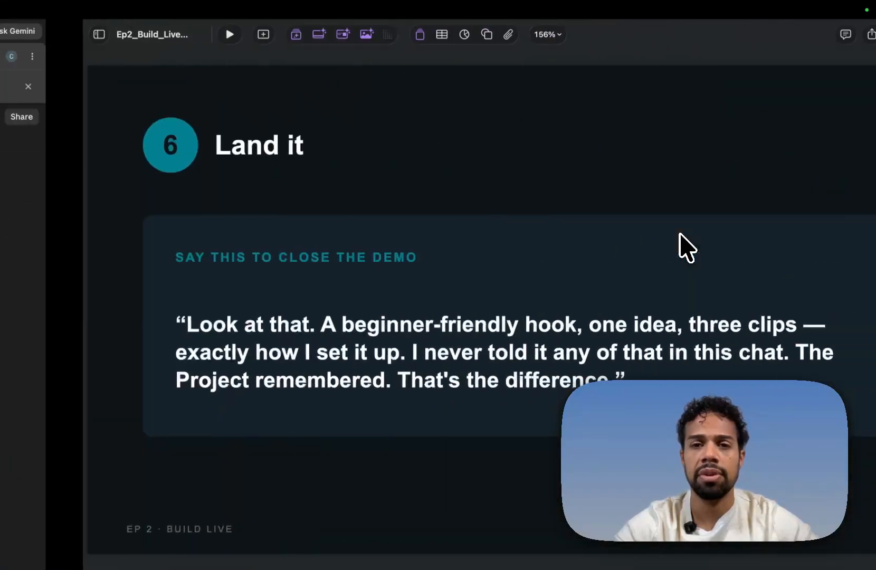